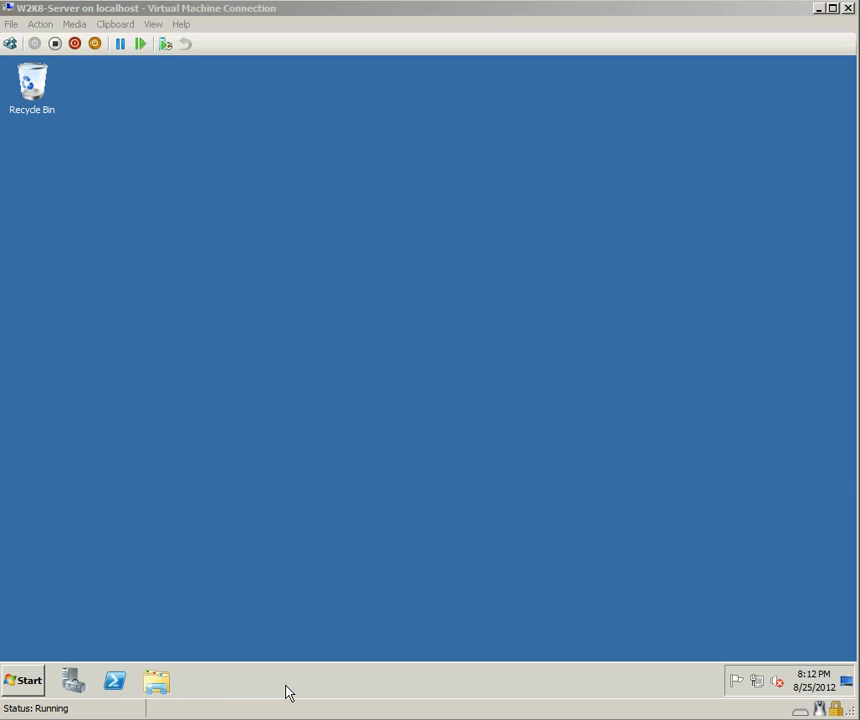
# Step: Open Server Manager and review the Roles and Features summaries of the server
pyautogui.click(72, 682)
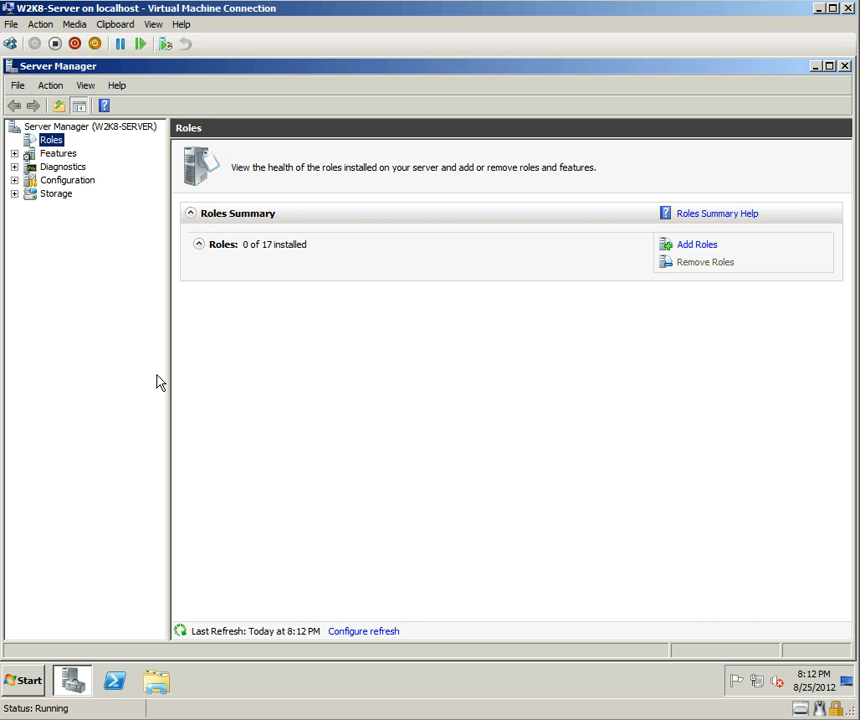
pyautogui.click(56, 153)
pyautogui.click(50, 140)
pyautogui.click(56, 155)
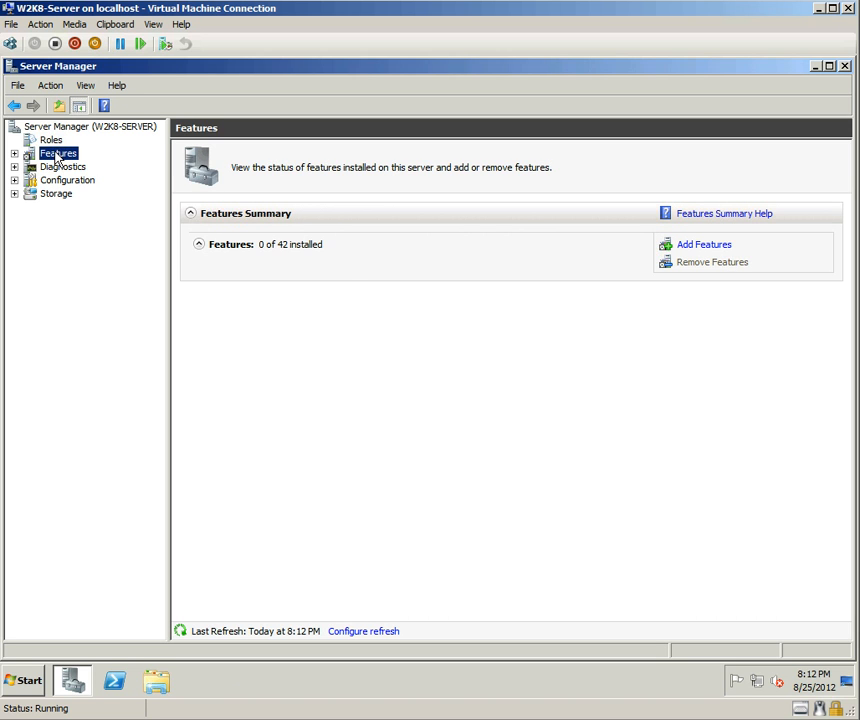
pyautogui.click(53, 141)
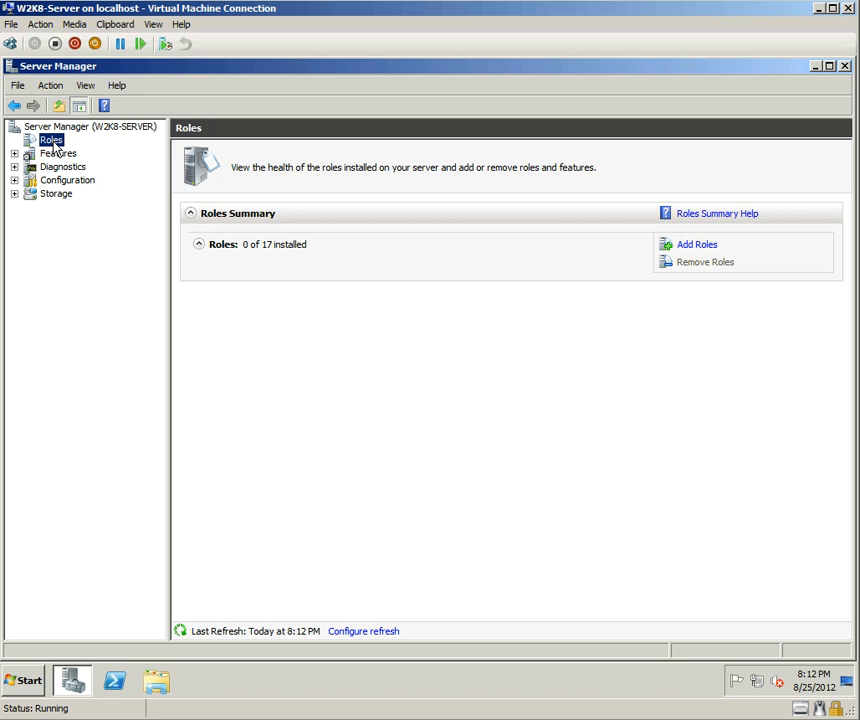
pyautogui.click(60, 155)
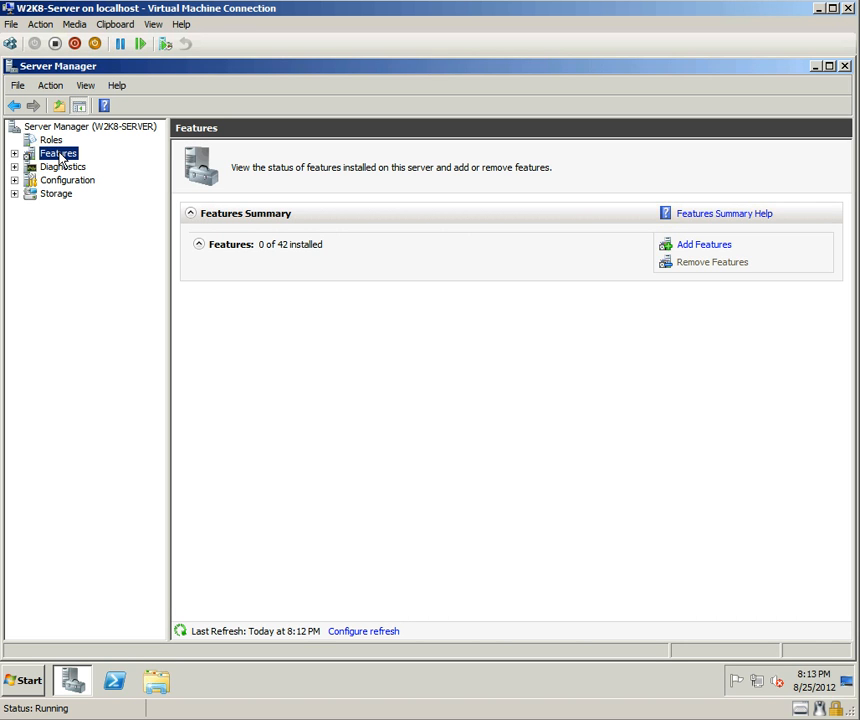
# Step: Install the Windows Deployment Services role with the Deployment Server and Transport Server role services
pyautogui.rightClick(58, 141)
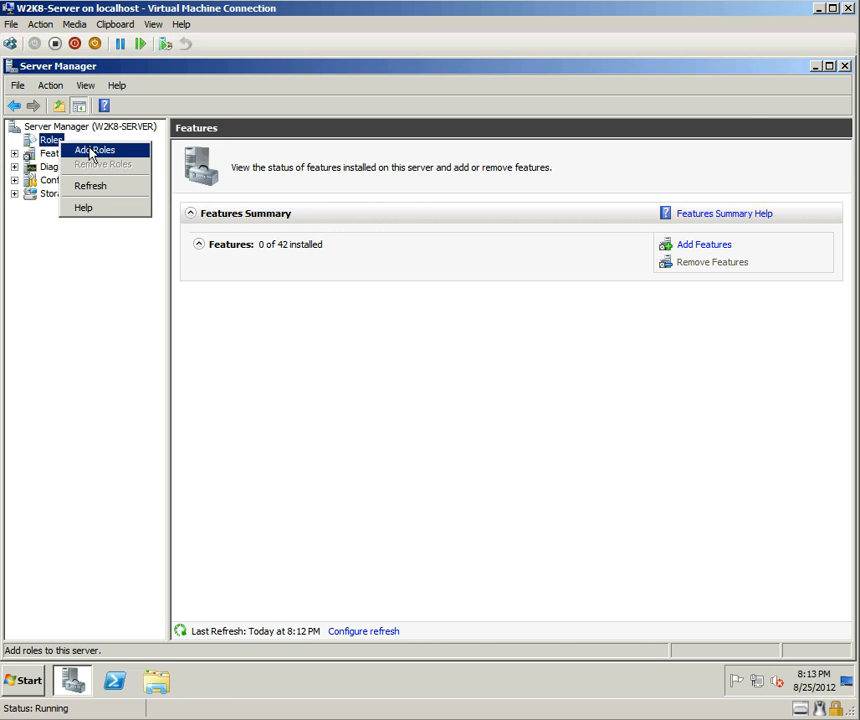
pyautogui.click(105, 151)
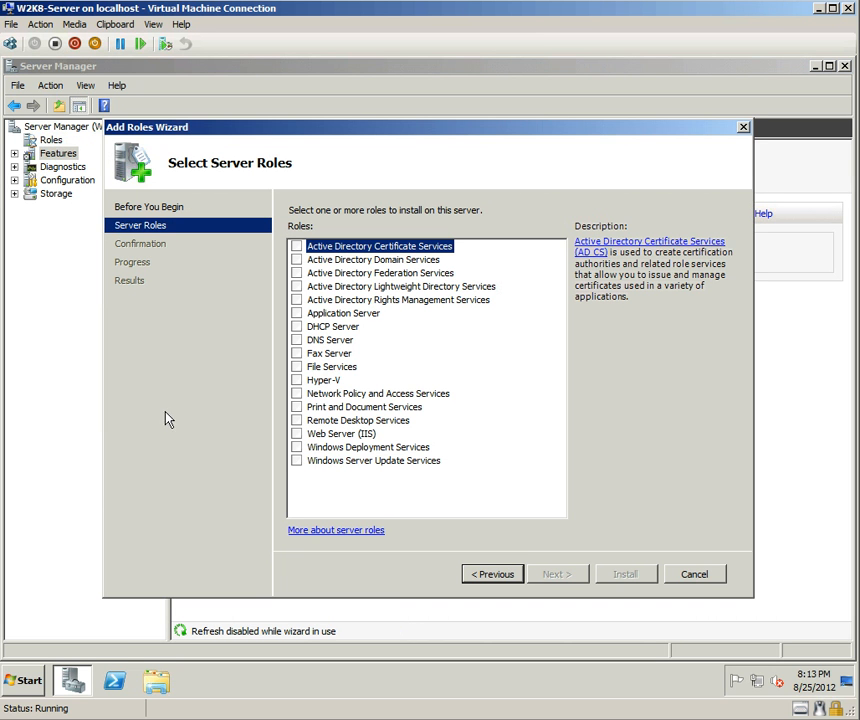
pyautogui.click(296, 447)
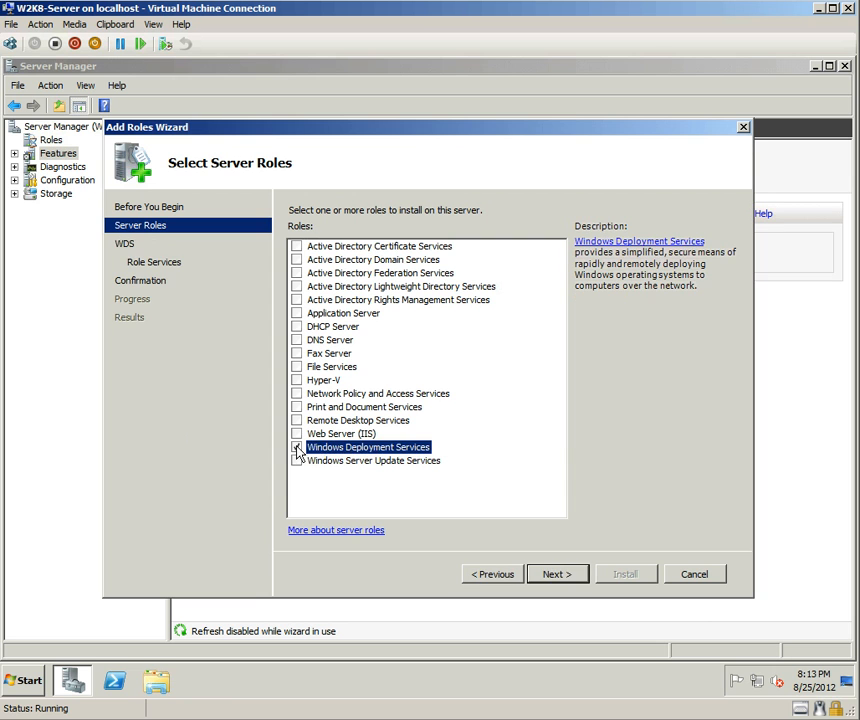
pyautogui.click(557, 574)
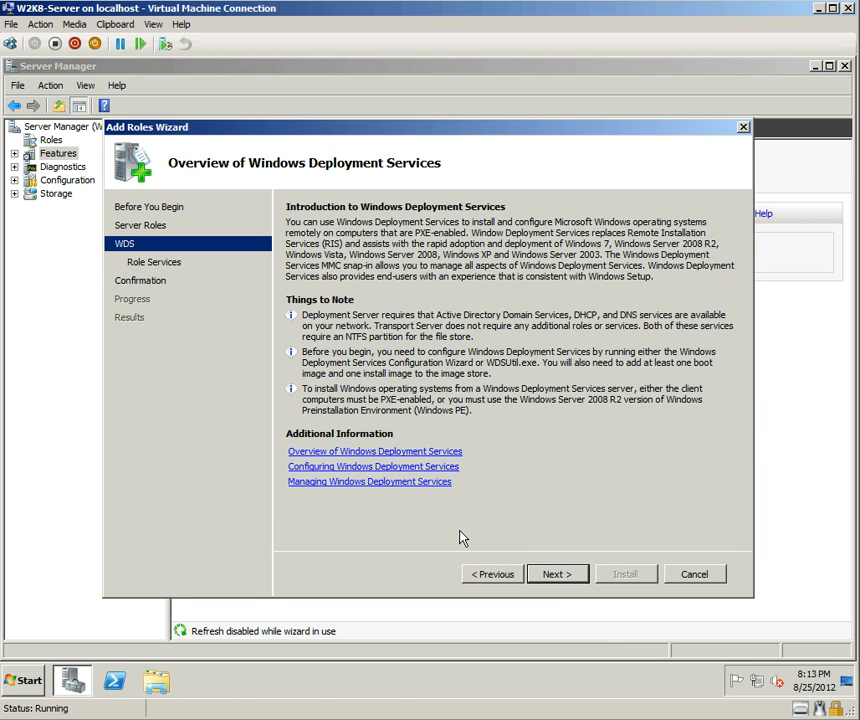
pyautogui.click(569, 575)
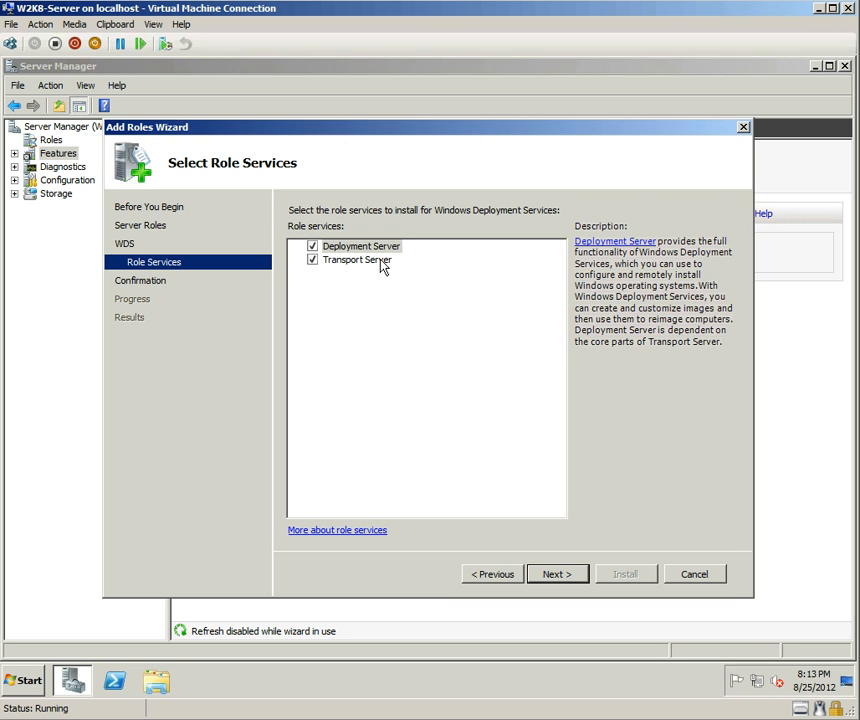
pyautogui.click(355, 262)
pyautogui.press('Up')
pyautogui.click(566, 578)
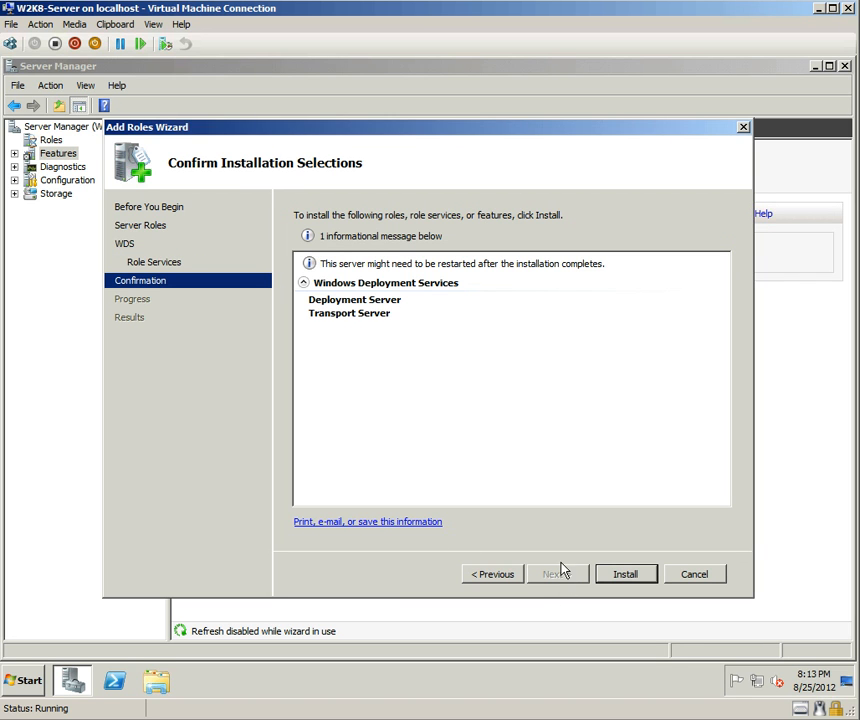
pyautogui.click(648, 576)
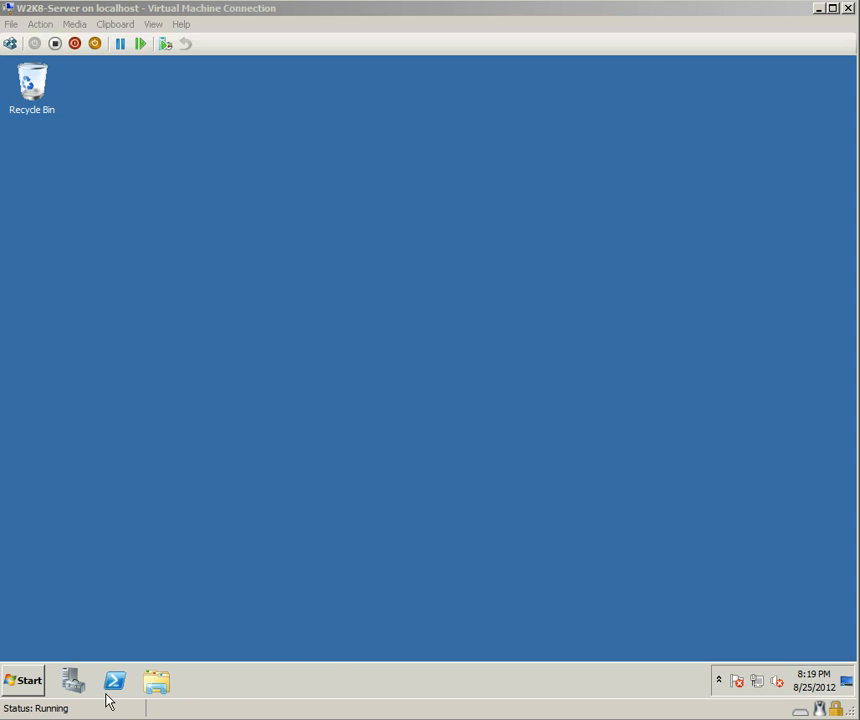
# Step: Open the Windows Deployment Services console and select the server W2K8-Server.W2K8Forest.com
pyautogui.click(29, 689)
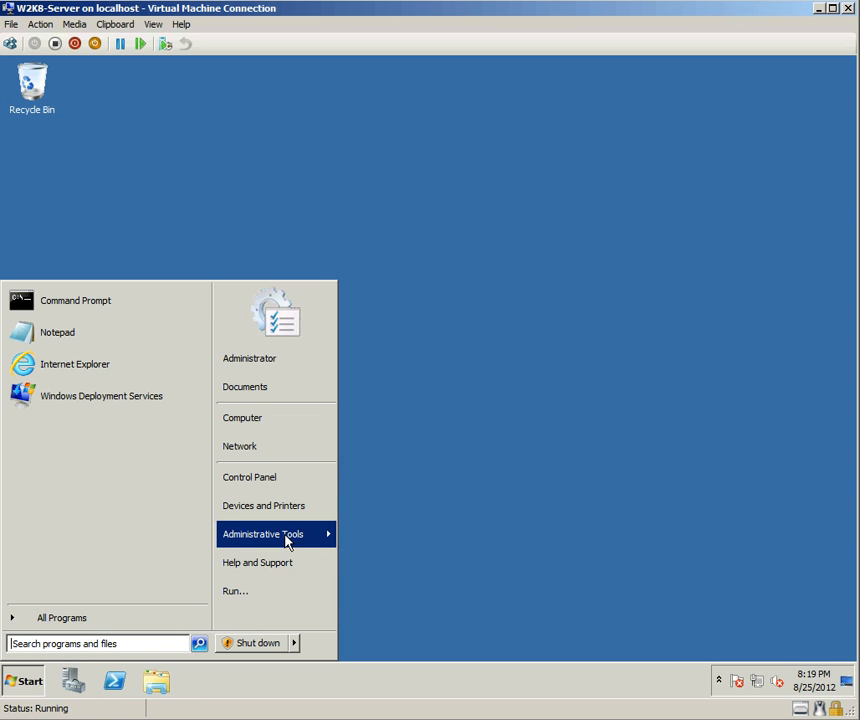
pyautogui.moveTo(287, 540)
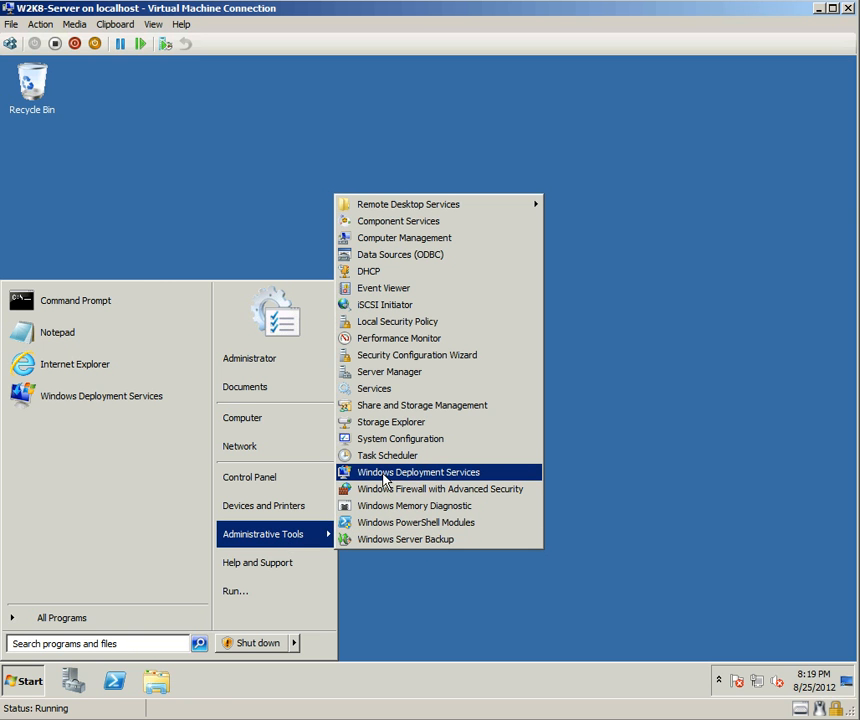
pyautogui.click(451, 476)
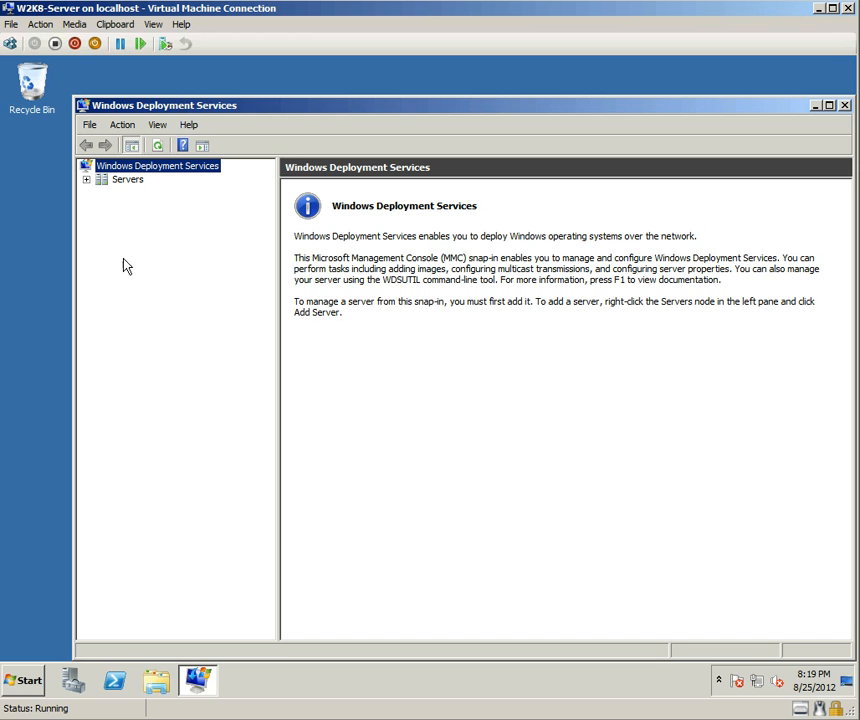
pyautogui.click(86, 180)
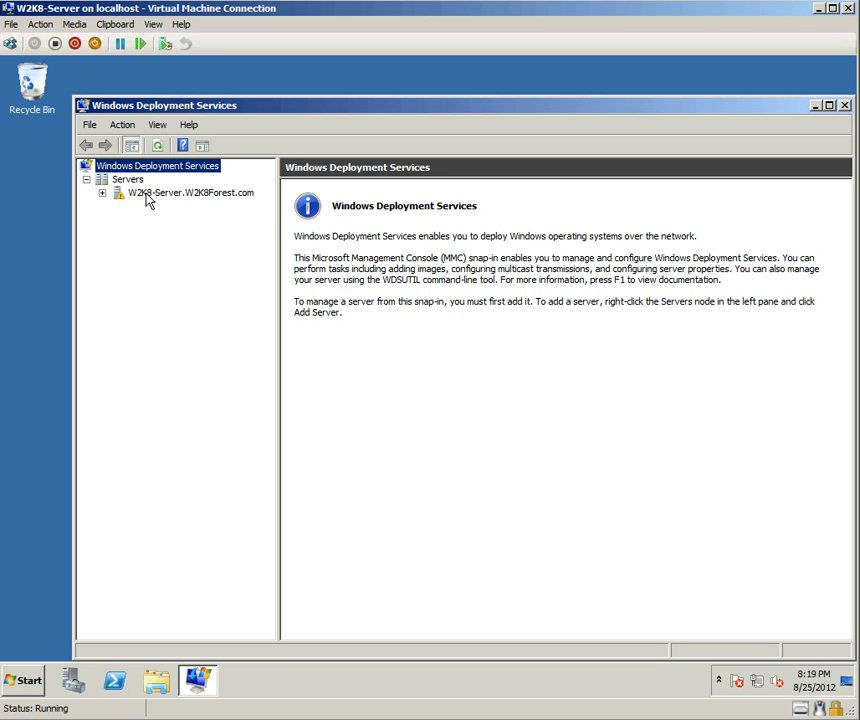
pyautogui.click(150, 193)
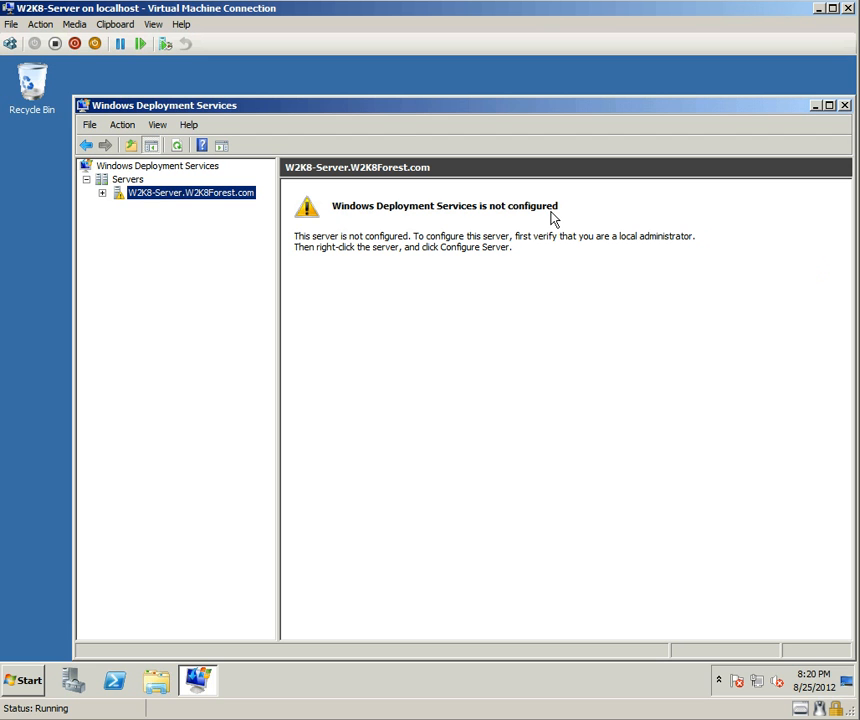
# Step: Start configuring the server with the remote installation folder C:\RemoteInstall on the system volume and DHCP option 60 set to 'PXEClient'
pyautogui.rightClick(170, 196)
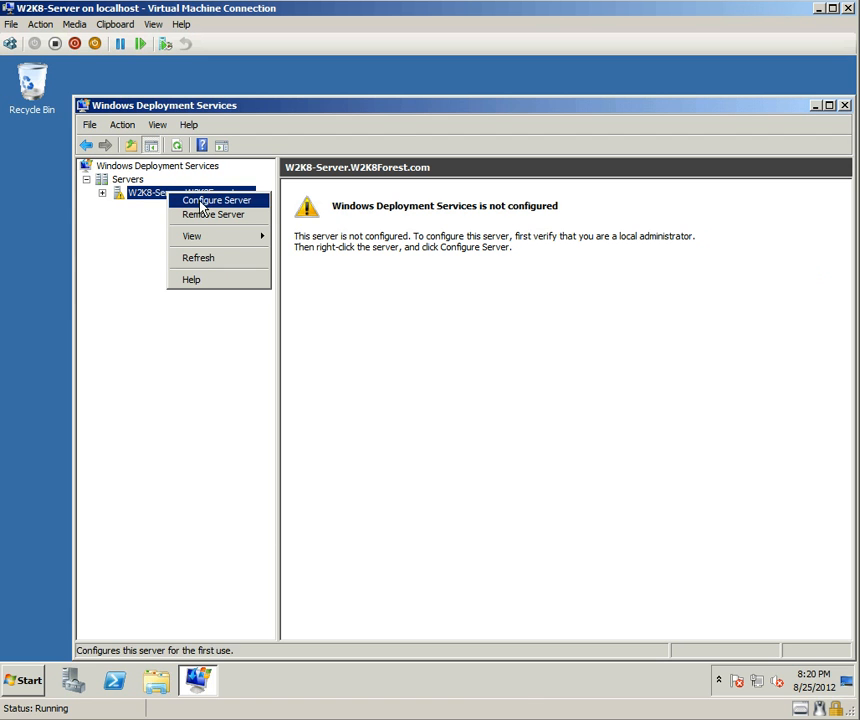
pyautogui.click(207, 200)
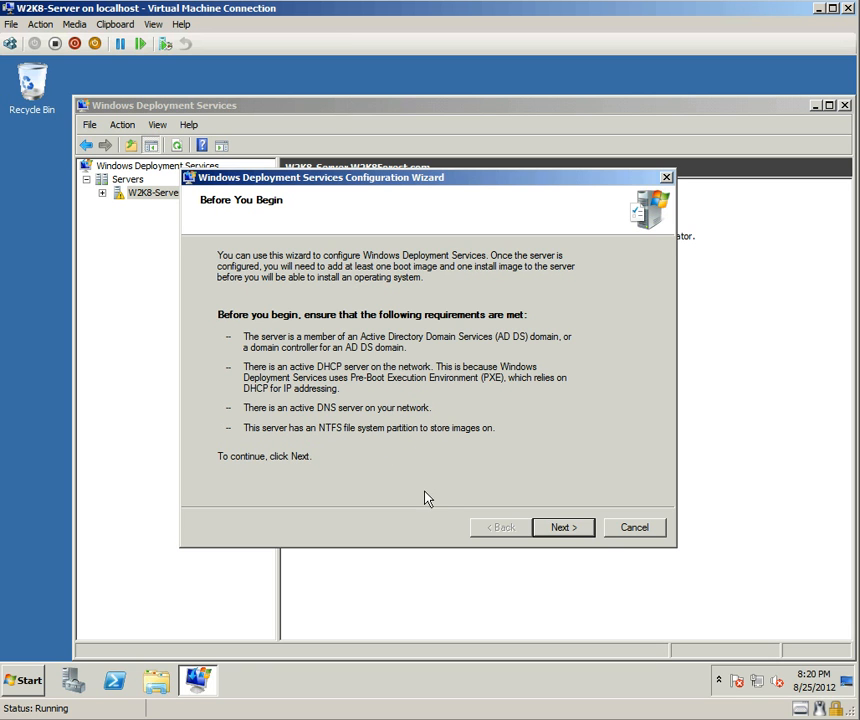
pyautogui.click(584, 534)
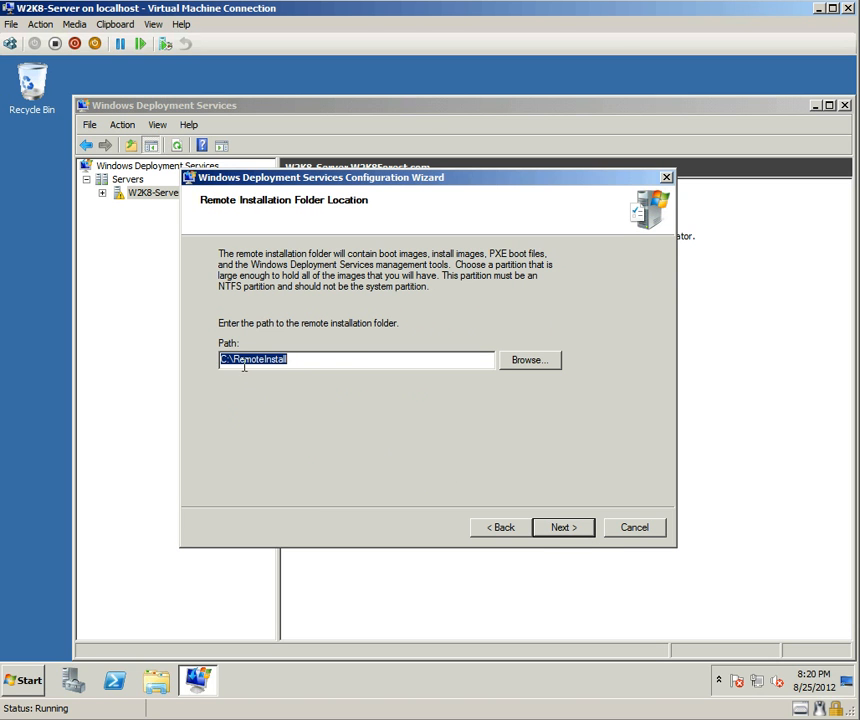
pyautogui.click(297, 363)
pyautogui.click(576, 538)
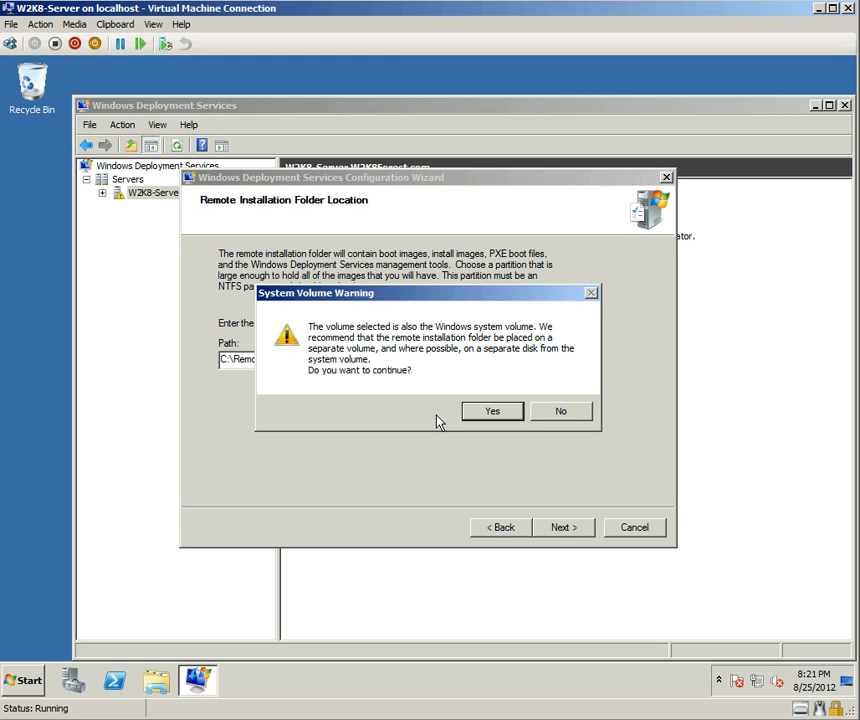
pyautogui.click(513, 410)
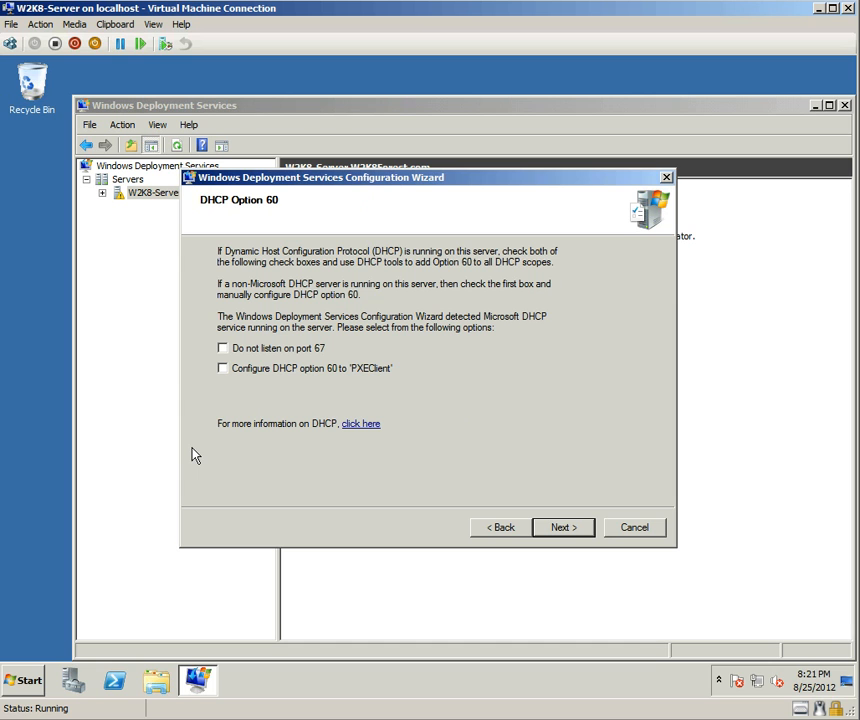
pyautogui.click(222, 369)
pyautogui.click(586, 531)
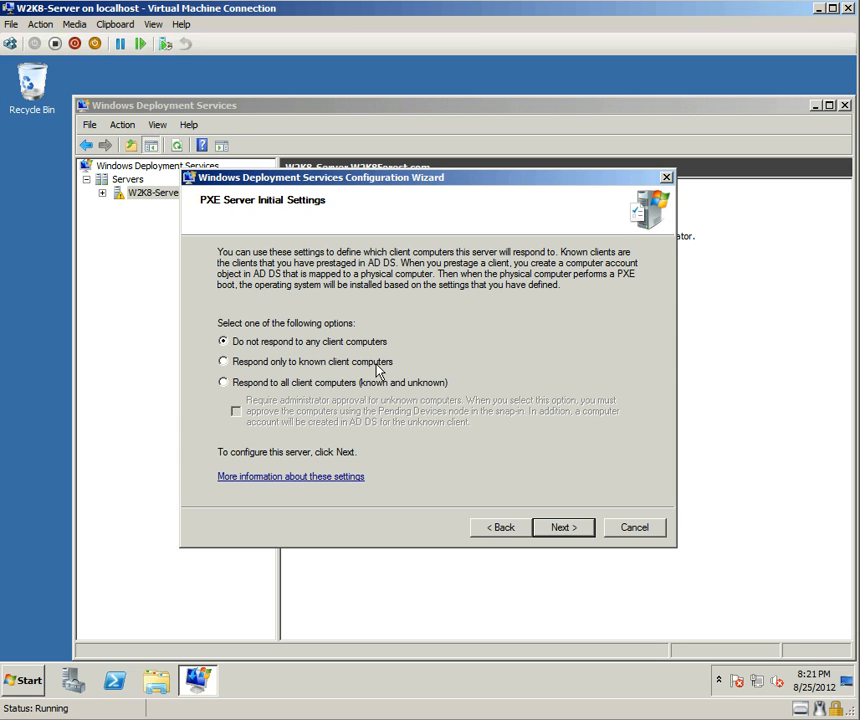
# Step: Have PXE respond to all known and unknown clients, require administrator approval for unknown computers, and finish the configuration without adding images
pyautogui.click(225, 364)
pyautogui.click(224, 384)
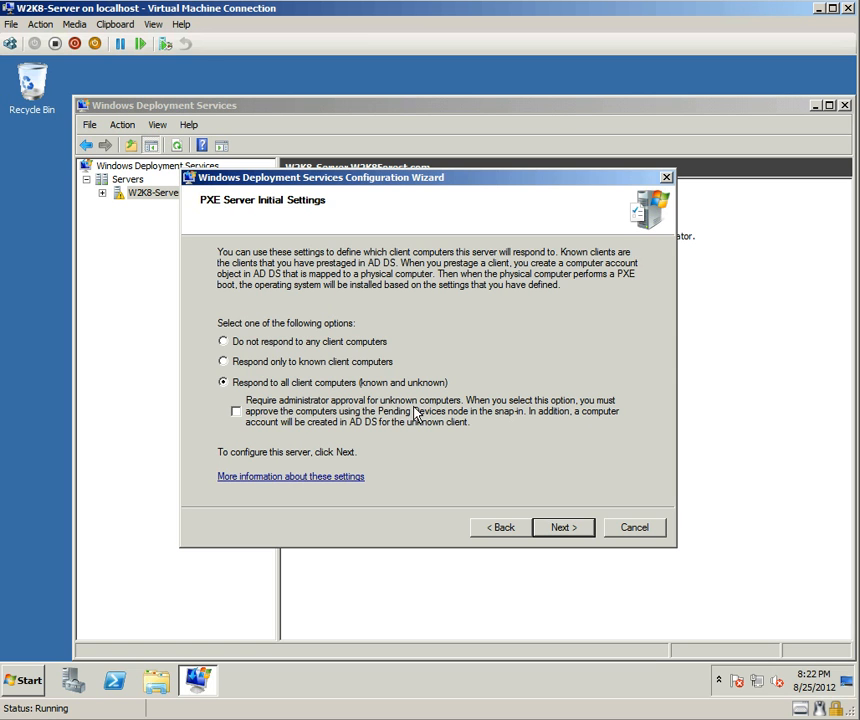
pyautogui.click(237, 414)
pyautogui.click(563, 530)
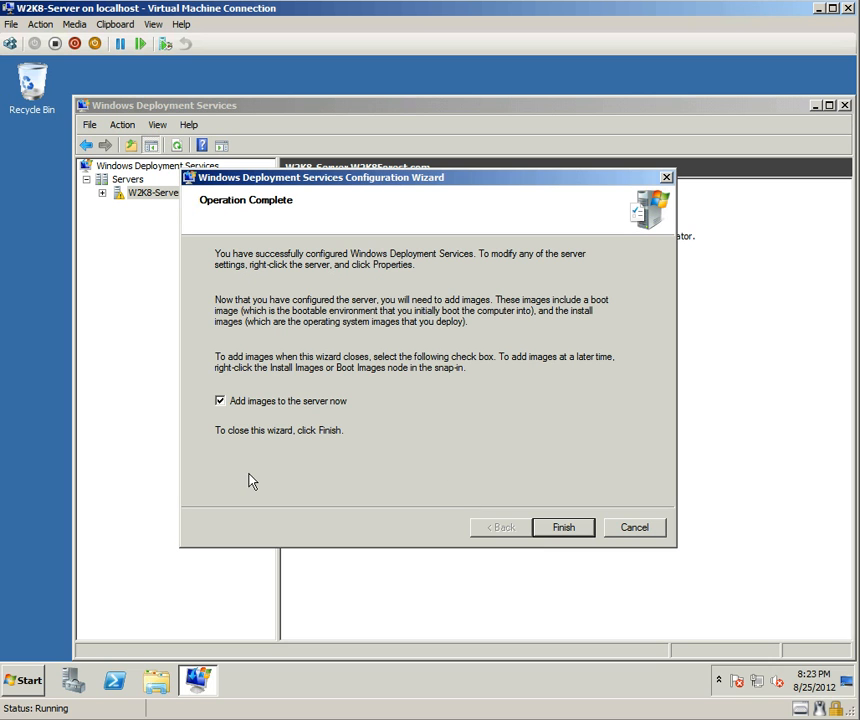
pyautogui.click(222, 403)
pyautogui.click(564, 532)
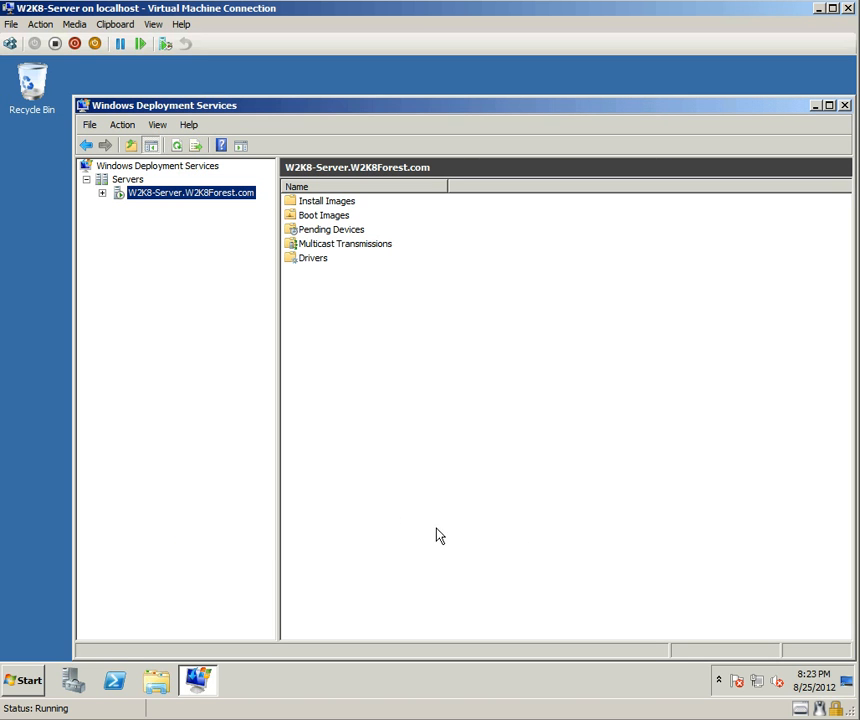
# Step: Expand the configured server and look through its Install Images, Boot Images, Pending Devices and Drivers folders
pyautogui.rightClick(137, 197)
pyautogui.click(411, 322)
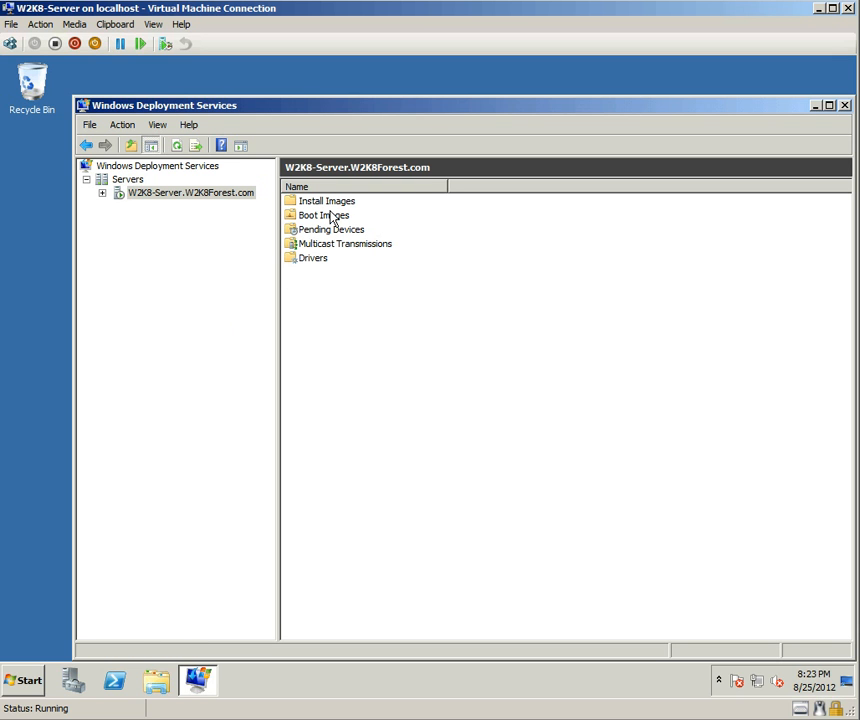
pyautogui.click(326, 203)
pyautogui.click(337, 218)
pyautogui.click(338, 231)
pyautogui.click(325, 259)
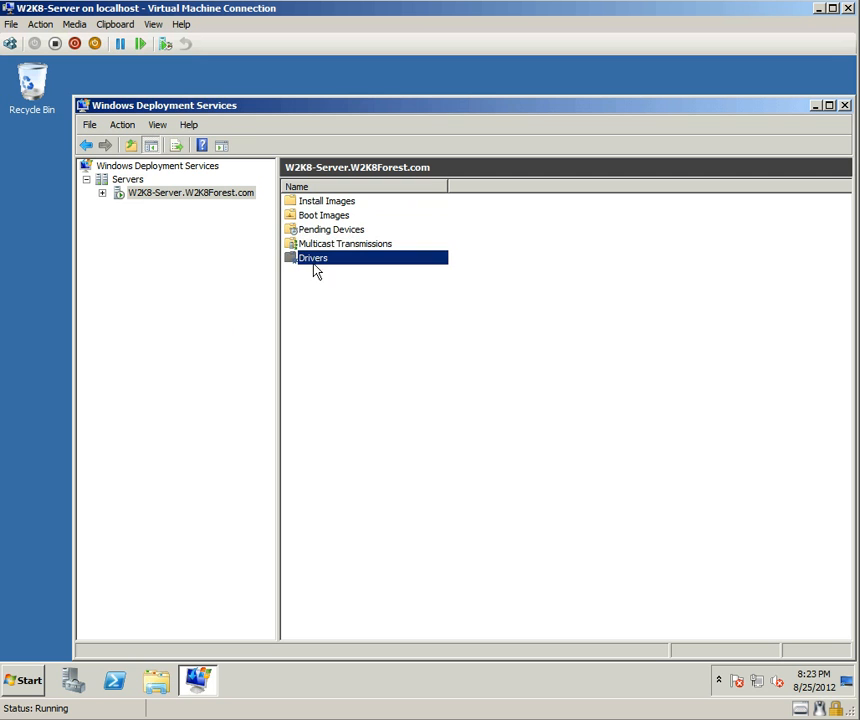
pyautogui.click(102, 194)
pyautogui.moveTo(278, 353); pyautogui.dragTo(268, 351)
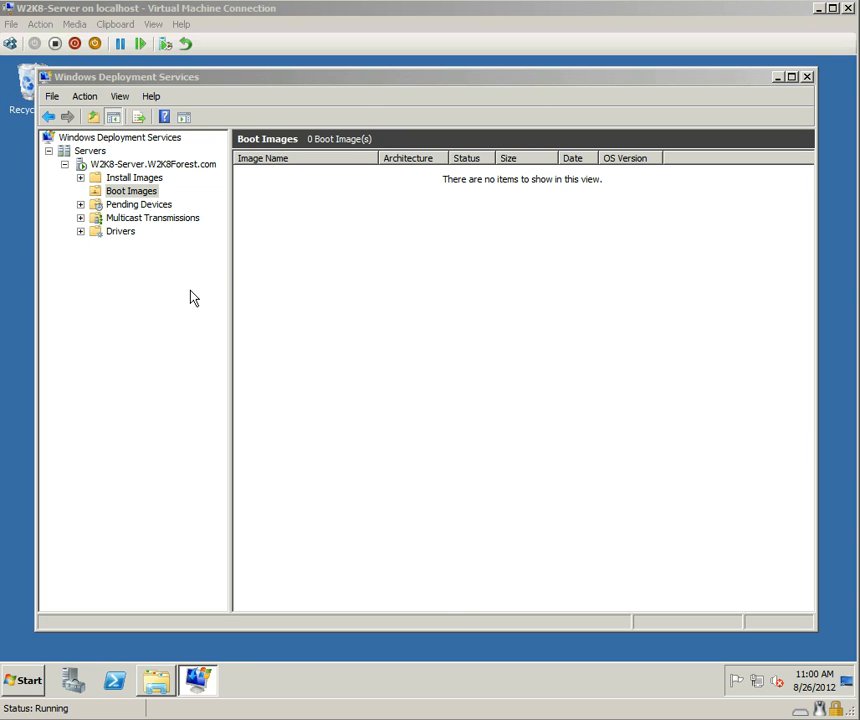
pyautogui.click(104, 183)
pyautogui.click(104, 192)
pyautogui.click(98, 180)
pyautogui.click(99, 192)
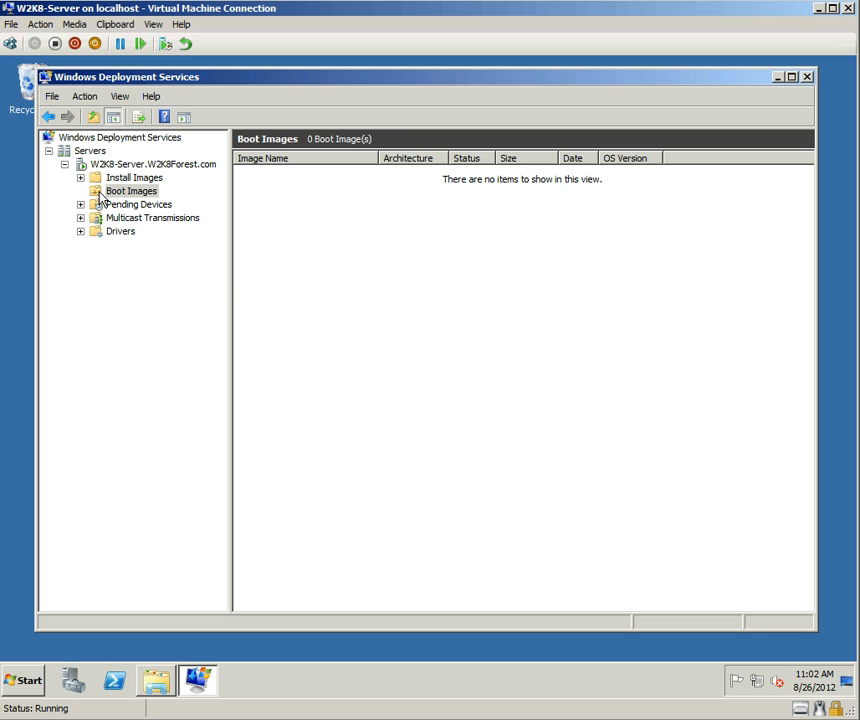
pyautogui.click(84, 30)
pyautogui.moveTo(93, 47)
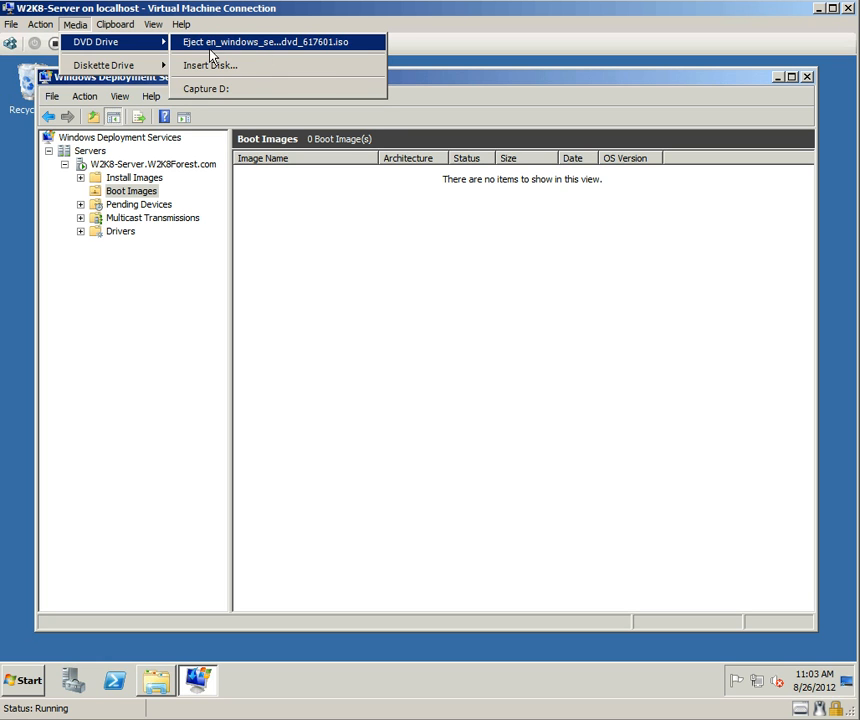
pyautogui.click(426, 53)
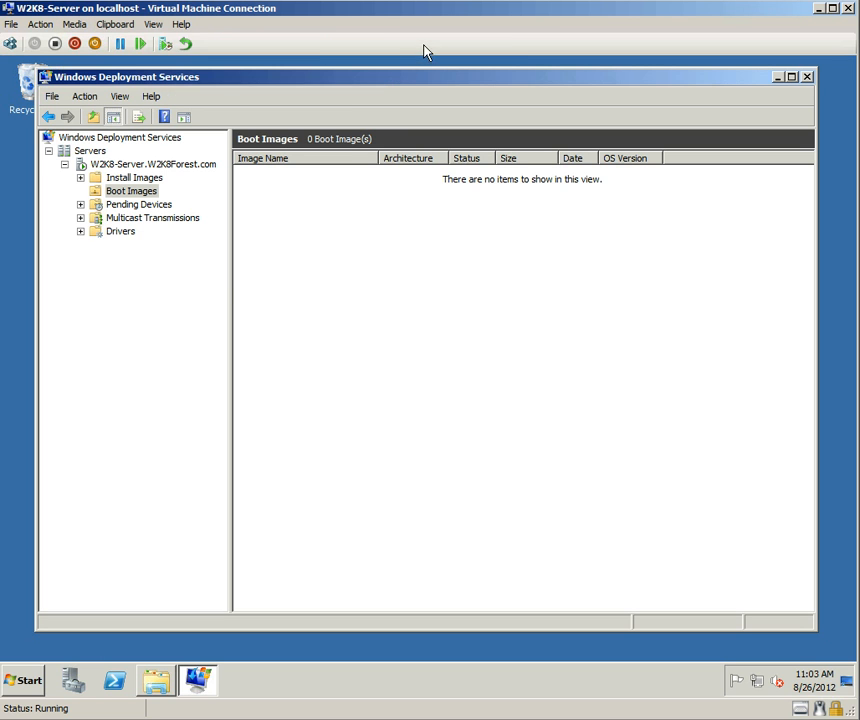
# Step: Insert an ISO disk image into the virtual machine's DVD drive
pyautogui.click(77, 25)
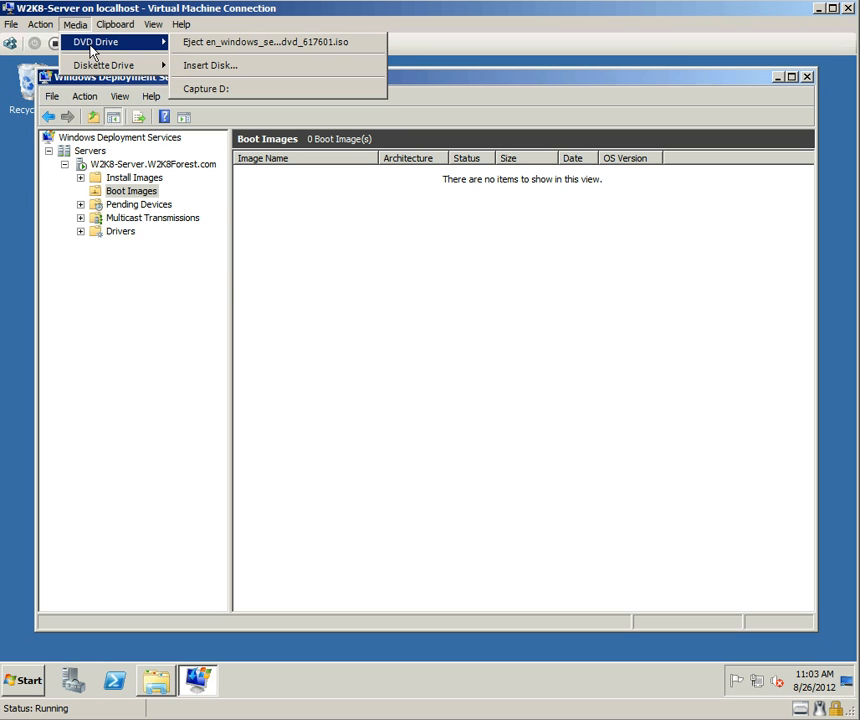
pyautogui.click(212, 66)
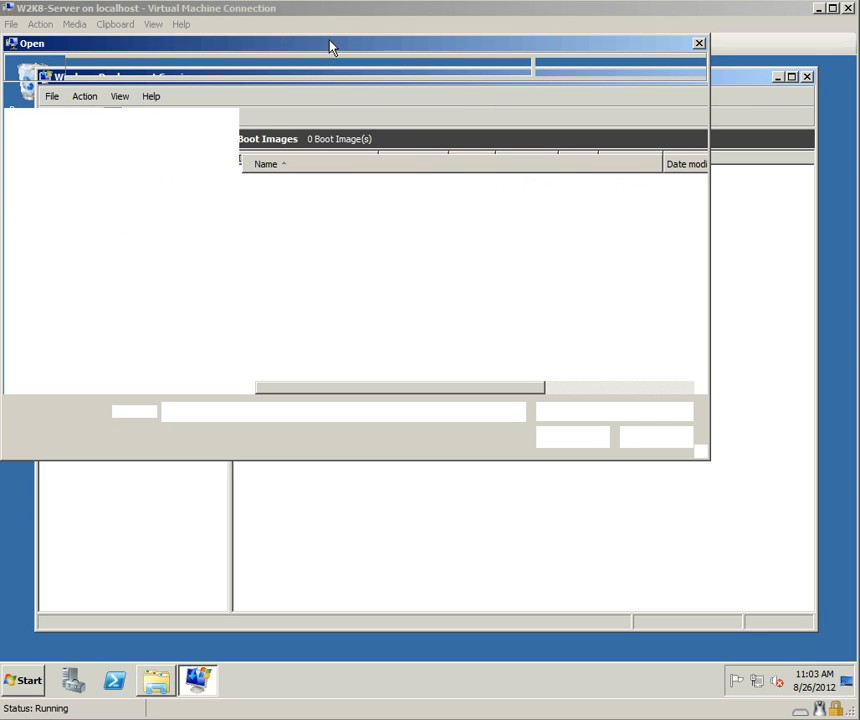
pyautogui.moveTo(319, 47); pyautogui.dragTo(361, 59)
pyautogui.click(410, 202)
pyautogui.click(607, 451)
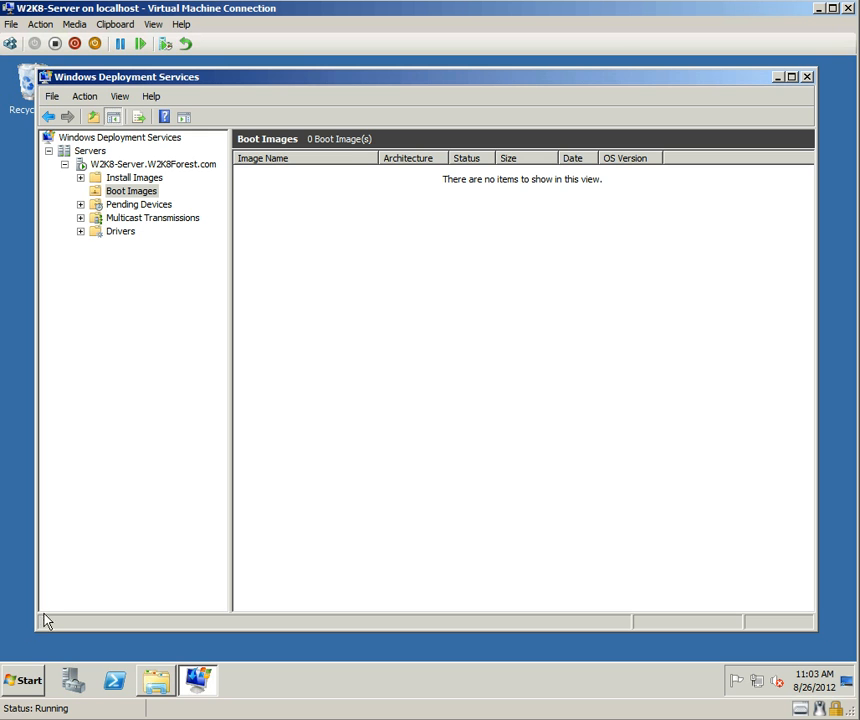
# Step: Look through the sources folder on DVD drive D: for the boot.wim and install.wim image files, closing the folder window when done
pyautogui.click(155, 681)
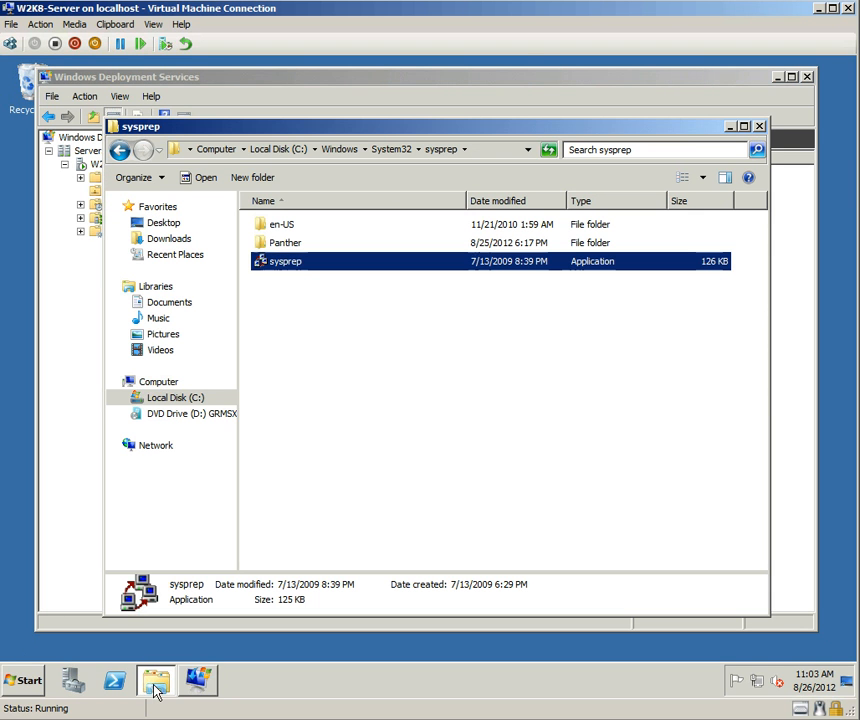
pyautogui.click(167, 414)
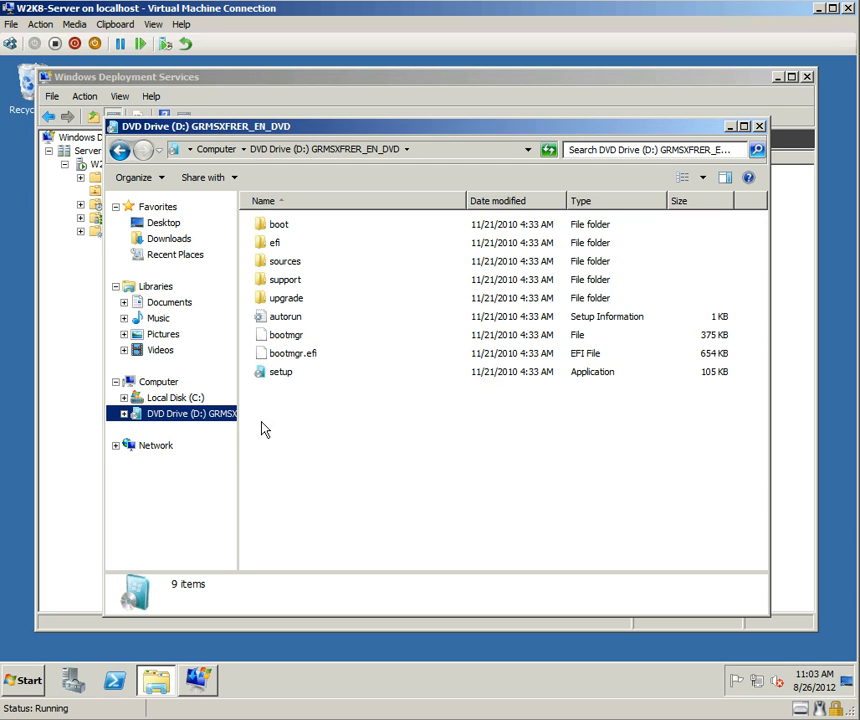
pyautogui.click(260, 266)
pyautogui.doubleClick(260, 266)
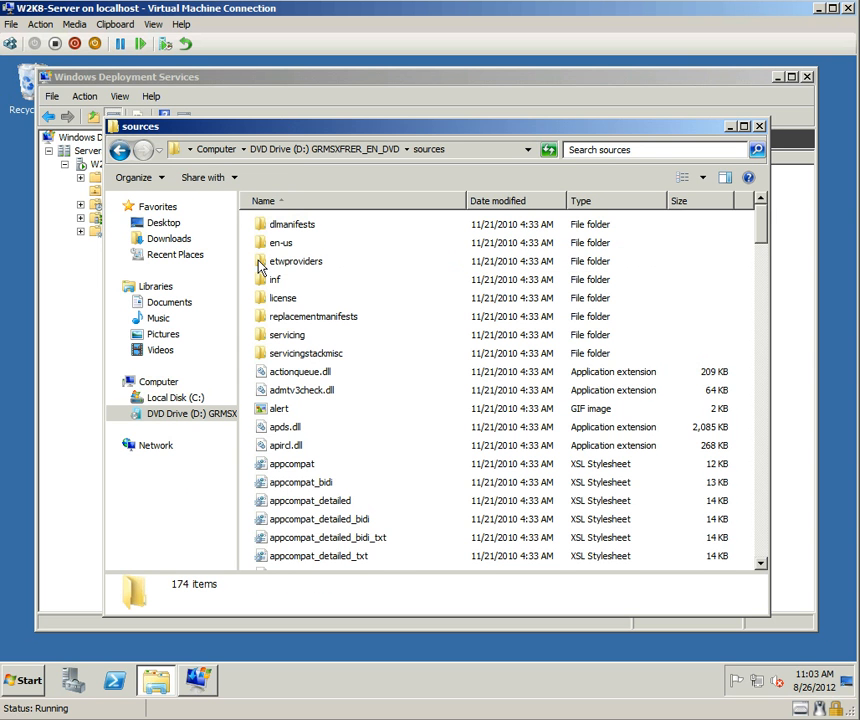
pyautogui.scroll(-2, 422, 400)
pyautogui.moveTo(760, 250); pyautogui.dragTo(760, 267)
pyautogui.click(288, 410)
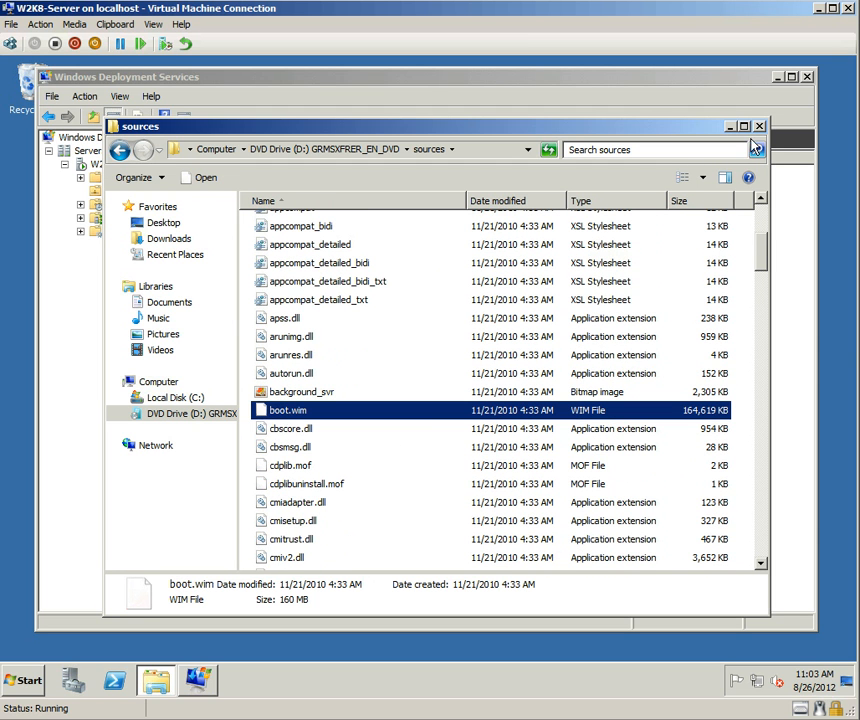
pyautogui.moveTo(759, 247); pyautogui.dragTo(760, 194)
pyautogui.click(289, 469)
pyautogui.click(759, 126)
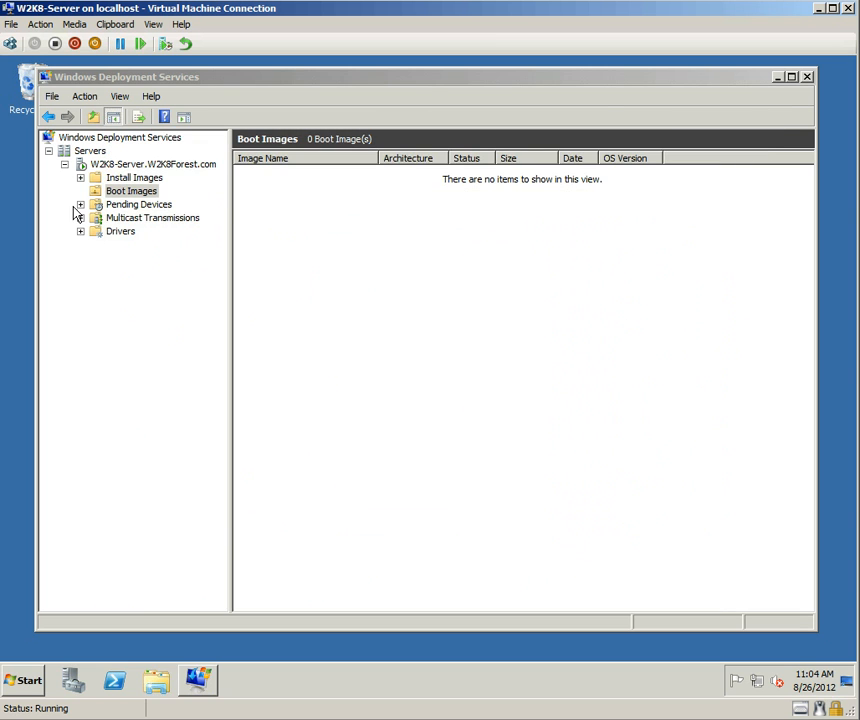
# Step: Start adding a boot image to the Boot Images folder, using D:\sources\boot.wim as the image file
pyautogui.click(141, 193)
pyautogui.rightClick(132, 195)
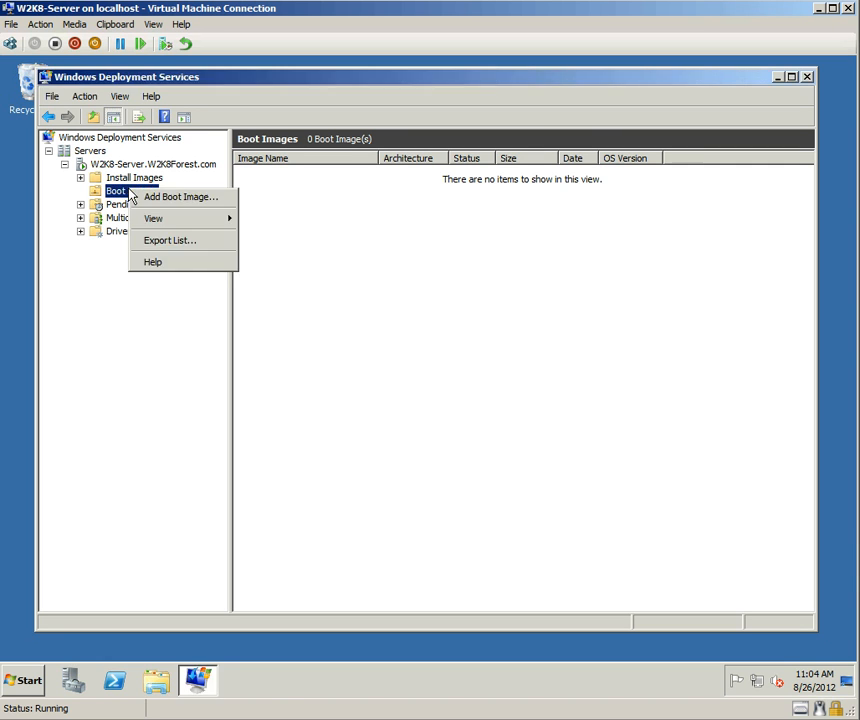
pyautogui.click(175, 197)
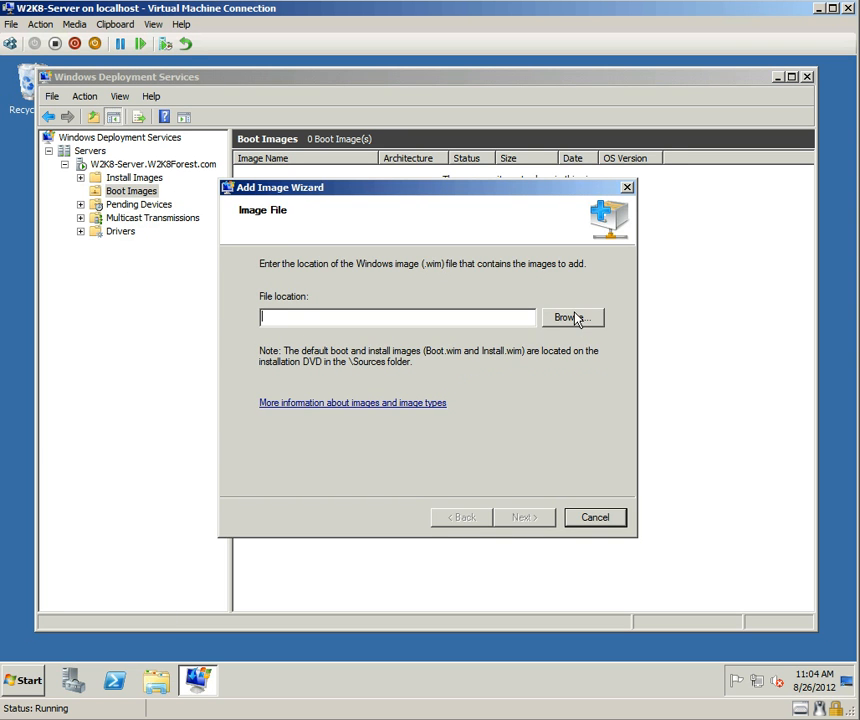
pyautogui.click(570, 318)
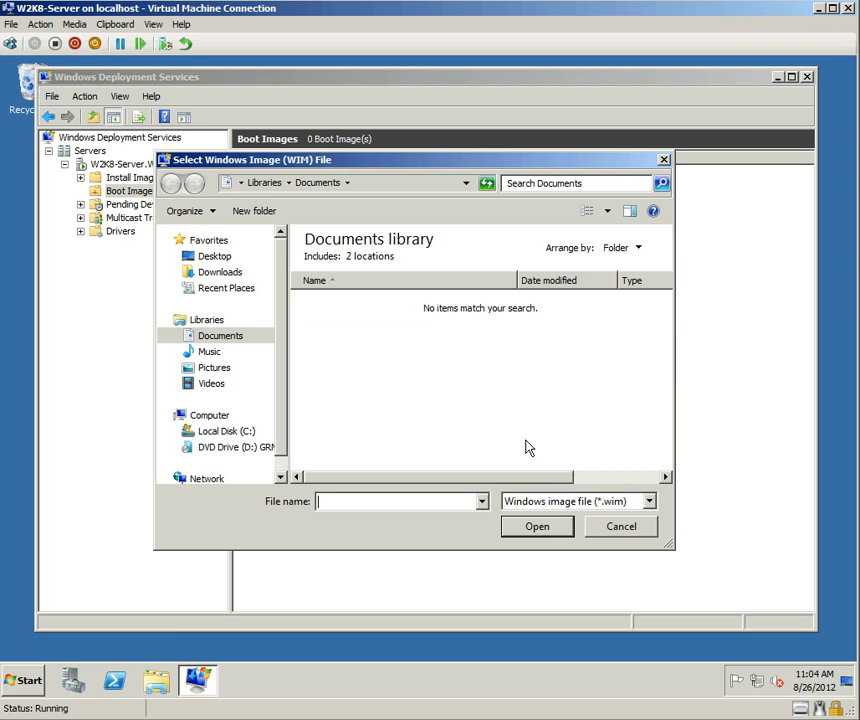
pyautogui.click(236, 447)
pyautogui.doubleClick(336, 294)
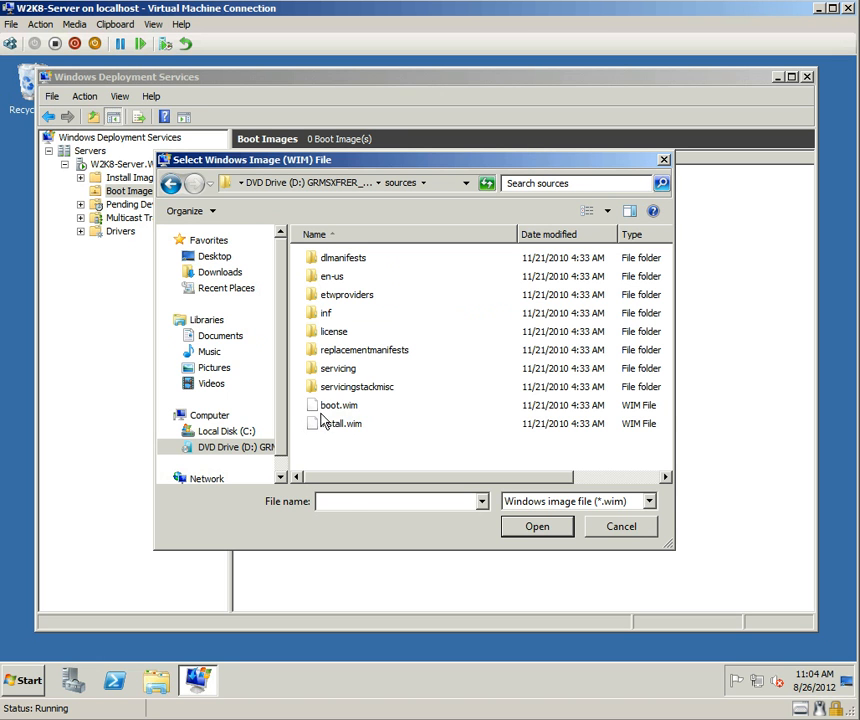
pyautogui.click(326, 410)
pyautogui.click(536, 529)
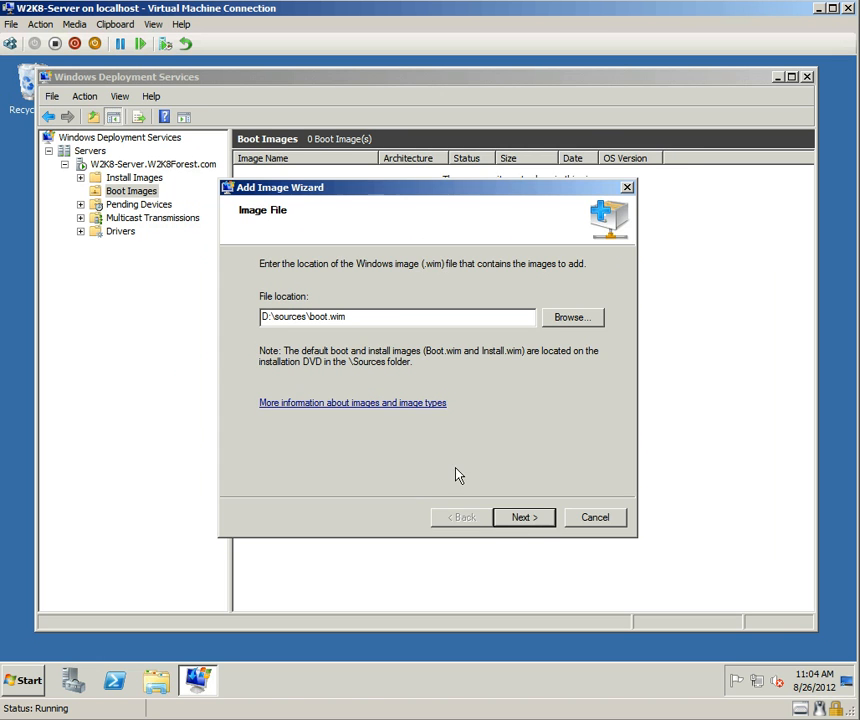
# Step: Keep the default image name and description, Microsoft Windows Setup (x64), and finish adding the boot image to the server
pyautogui.click(535, 522)
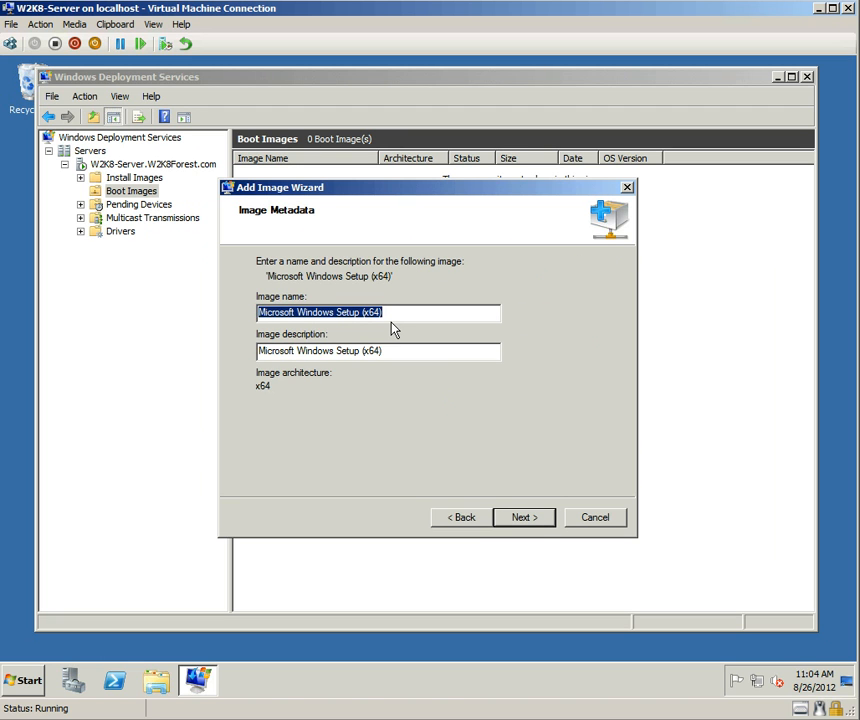
pyautogui.click(534, 520)
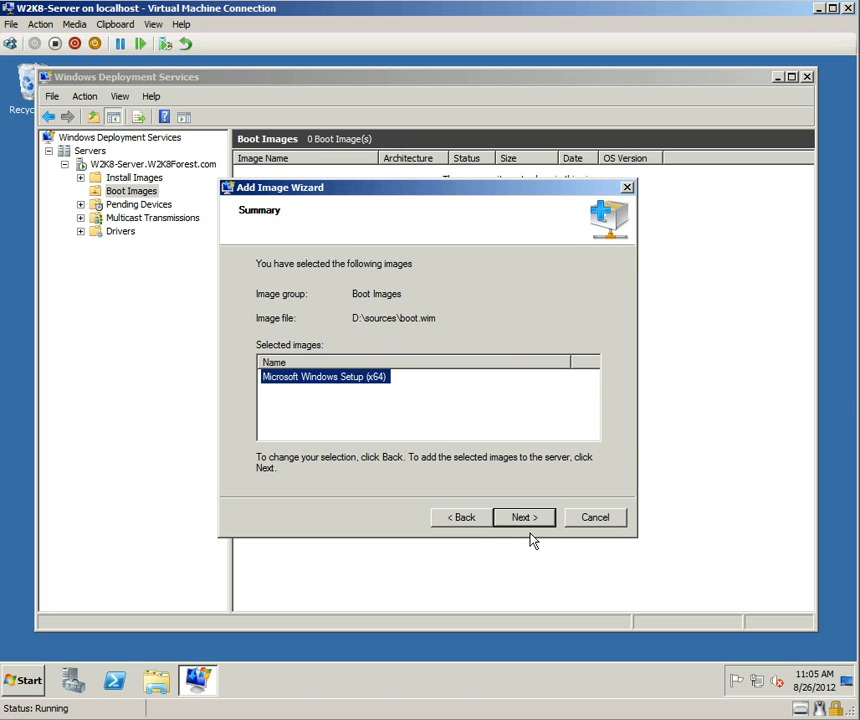
pyautogui.click(538, 521)
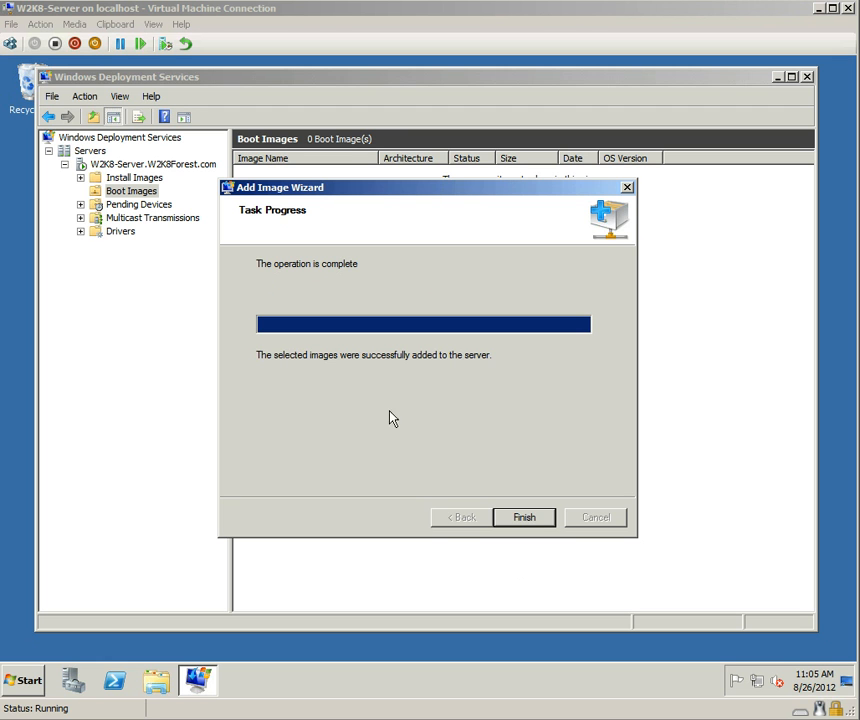
pyautogui.click(534, 526)
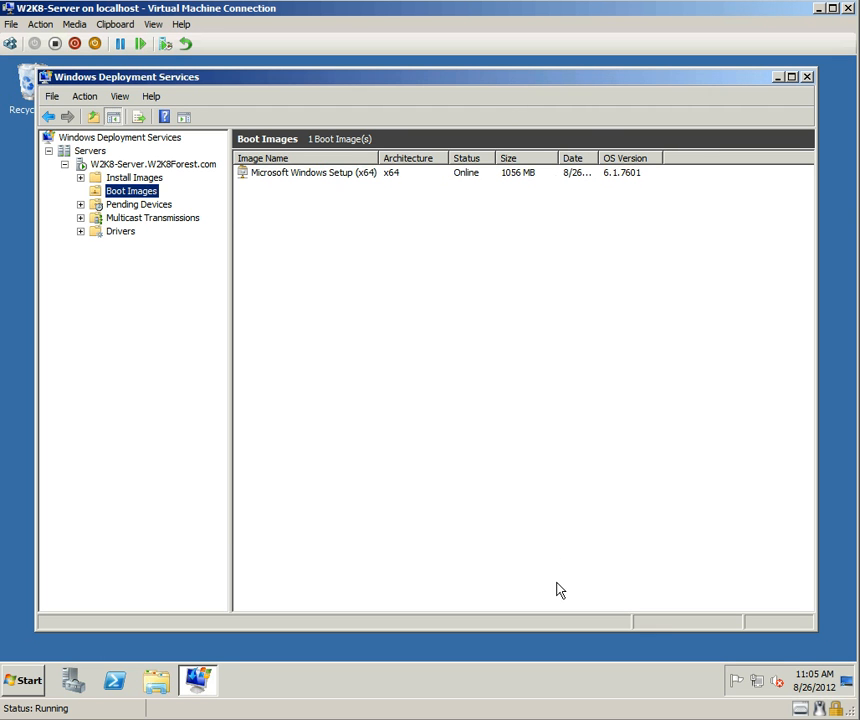
# Step: Select the new boot image and widen the Date column in the Boot Images list
pyautogui.doubleClick(381, 156)
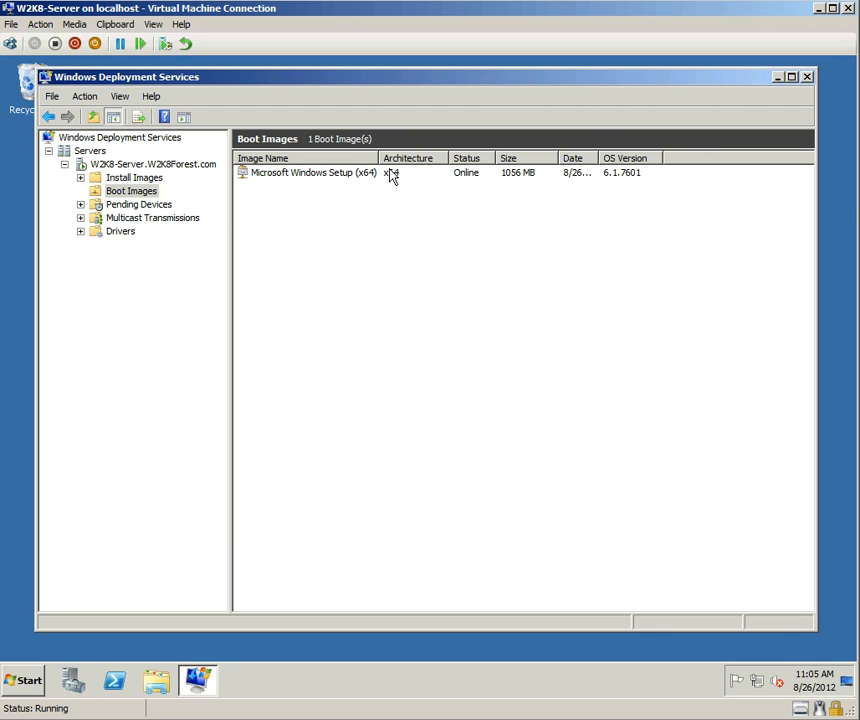
pyautogui.click(520, 177)
pyautogui.moveTo(600, 158); pyautogui.dragTo(617, 158)
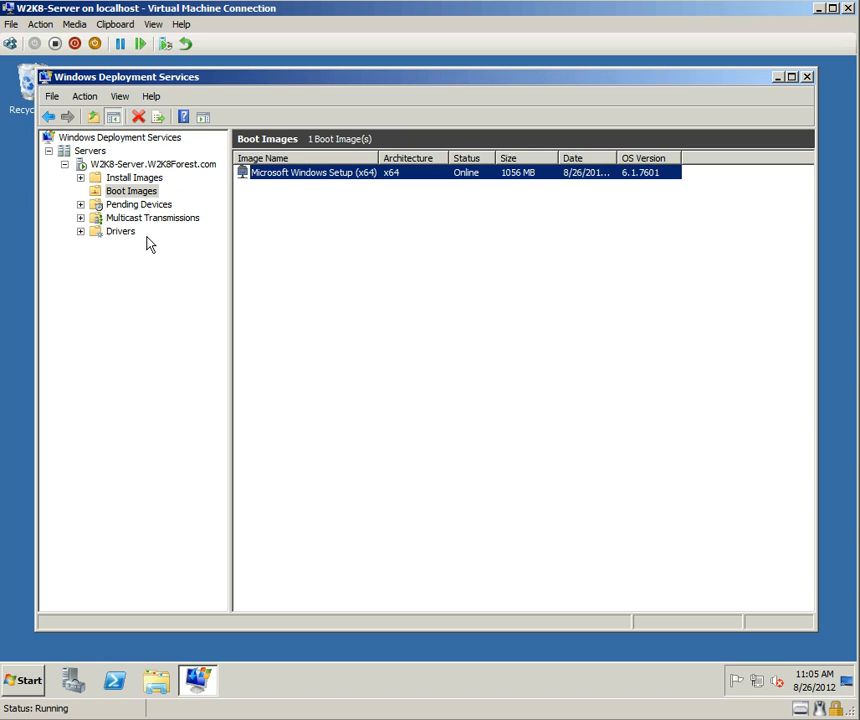
# Step: Add an image group named ImageGroup1 under Install Images
pyautogui.rightClick(118, 180)
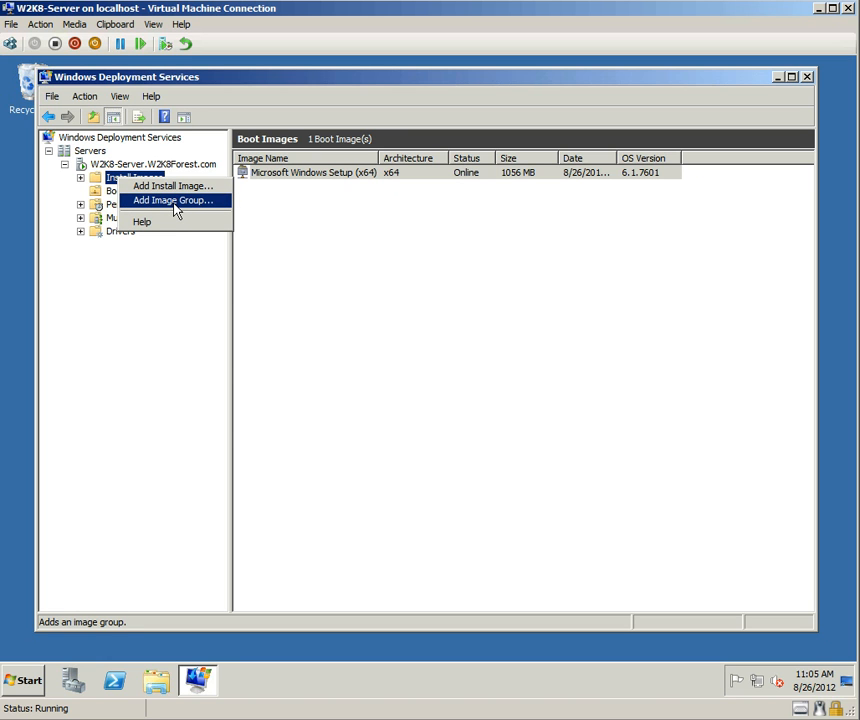
pyautogui.click(176, 204)
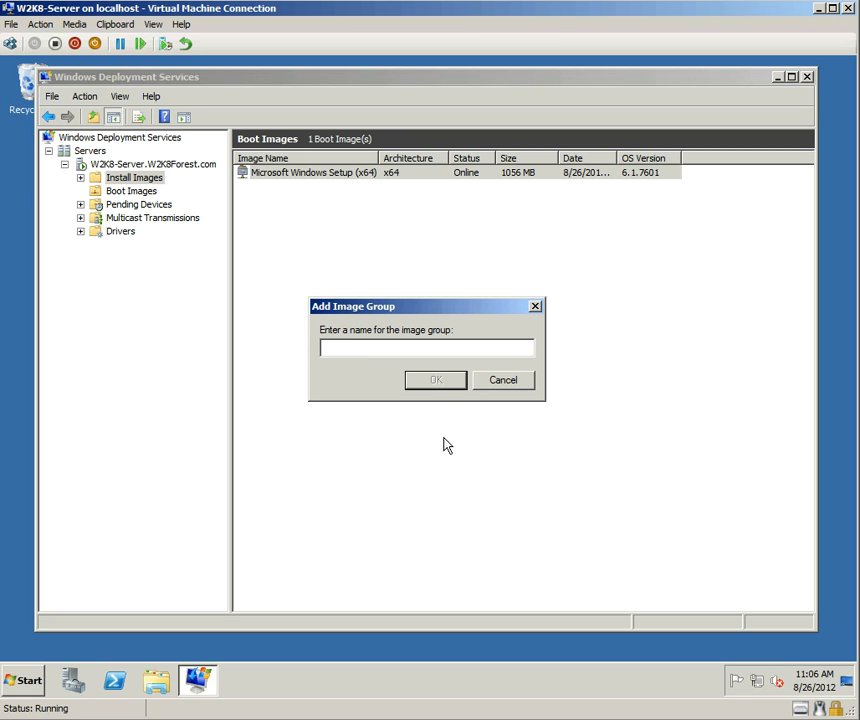
pyautogui.write('ImageGroup')
pyautogui.press('BackSpace')
pyautogui.press('BackSpace')
pyautogui.write('p1')
pyautogui.click(435, 383)
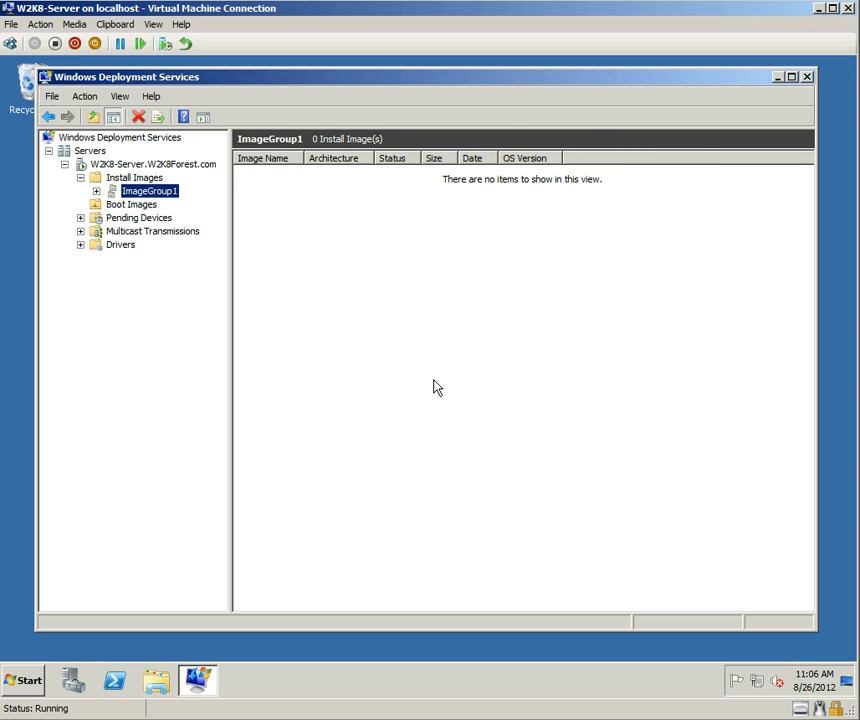
# Step: Start adding an install image to ImageGroup1, using D:\sources\install.wim as the image file
pyautogui.rightClick(163, 193)
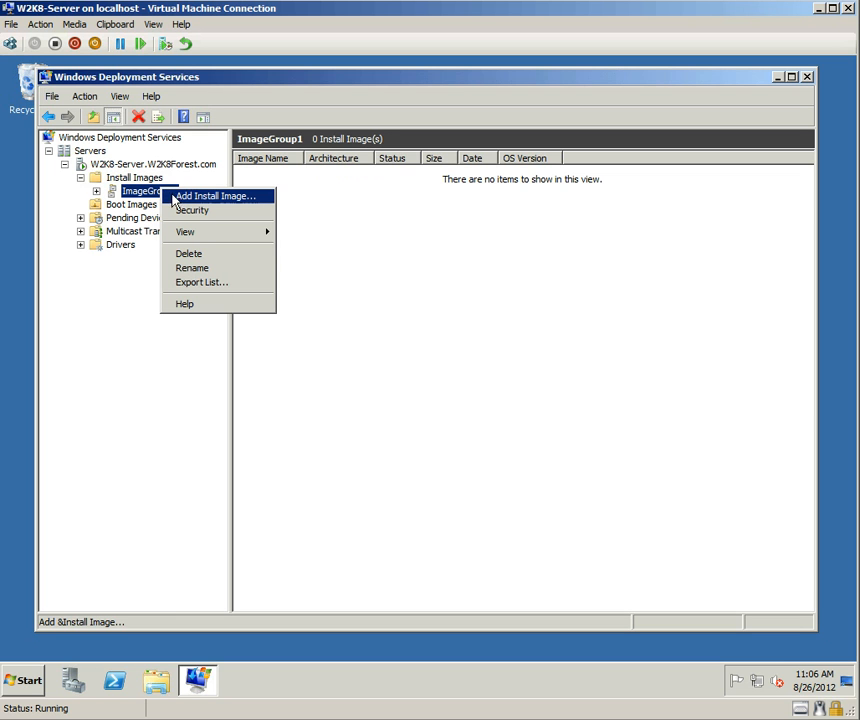
pyautogui.click(210, 197)
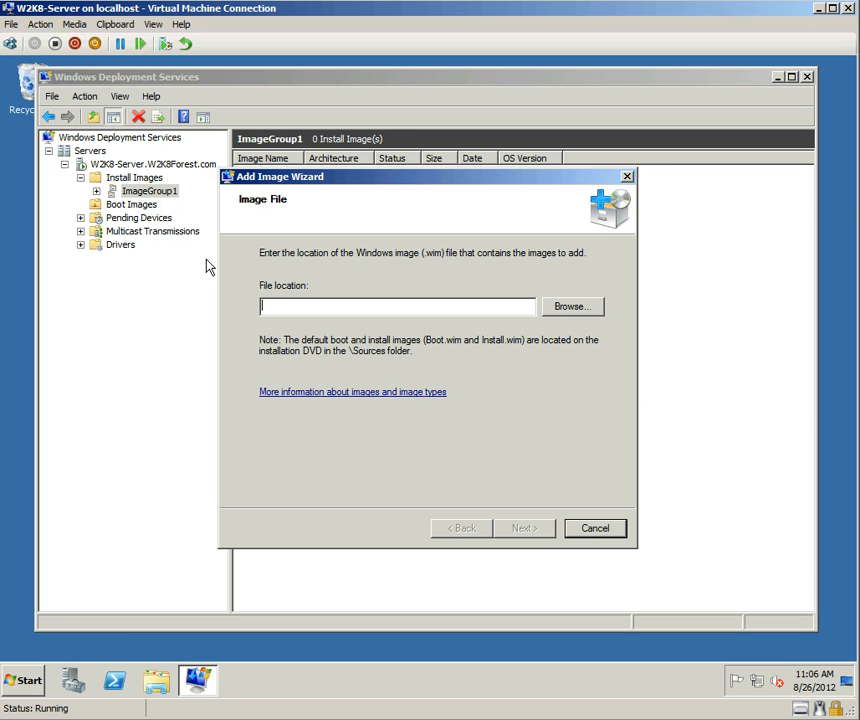
pyautogui.click(572, 306)
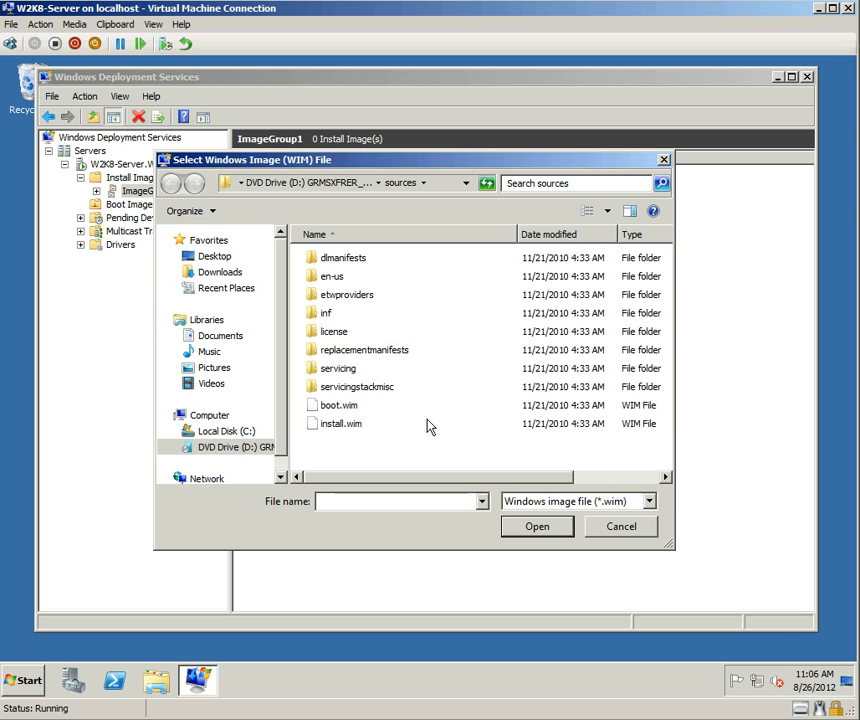
pyautogui.click(338, 425)
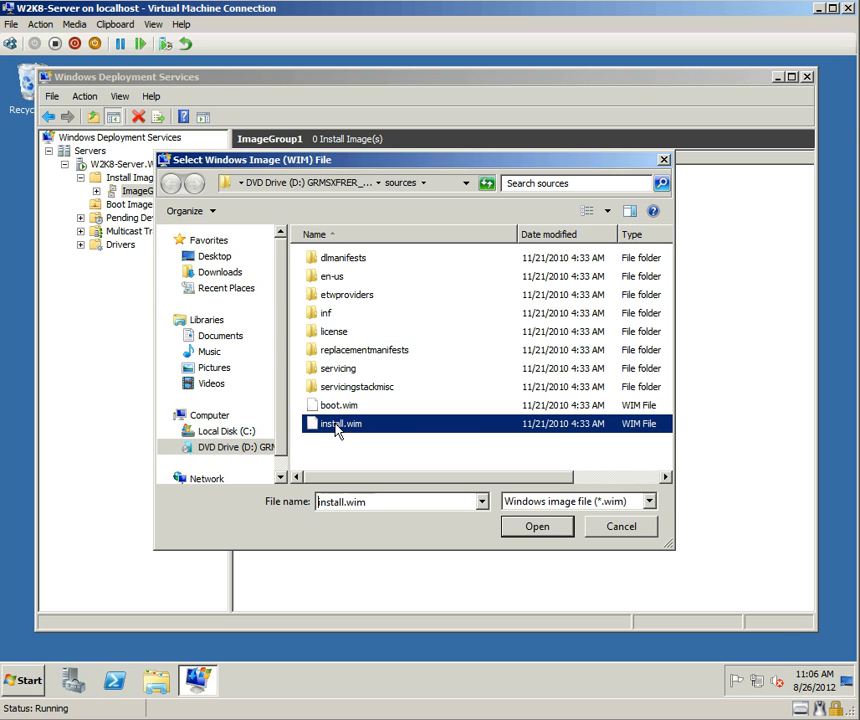
pyautogui.click(540, 528)
pyautogui.click(538, 530)
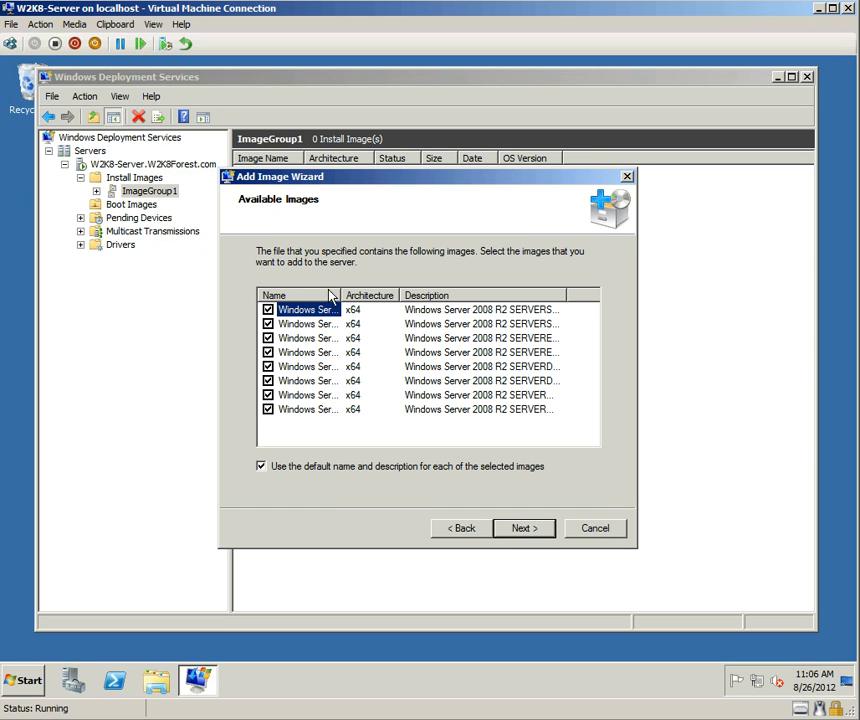
# Step: Choose only the Windows Server 2008 R2 SERVERSTANDARD and SERVERENTERPRISE images, keep their default names, and start adding them to the server
pyautogui.moveTo(341, 296); pyautogui.dragTo(444, 297)
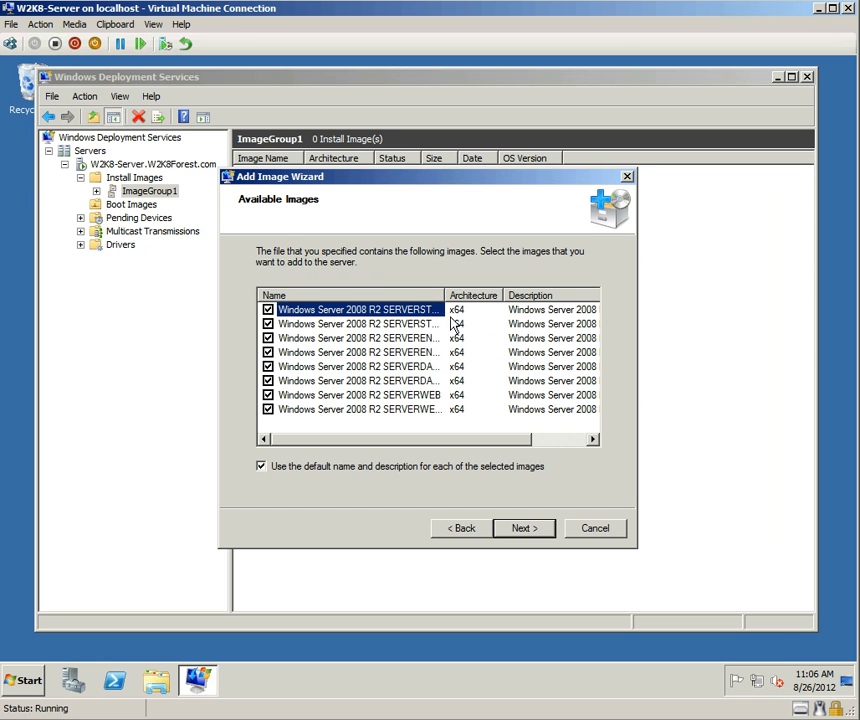
pyautogui.moveTo(444, 296); pyautogui.dragTo(524, 297)
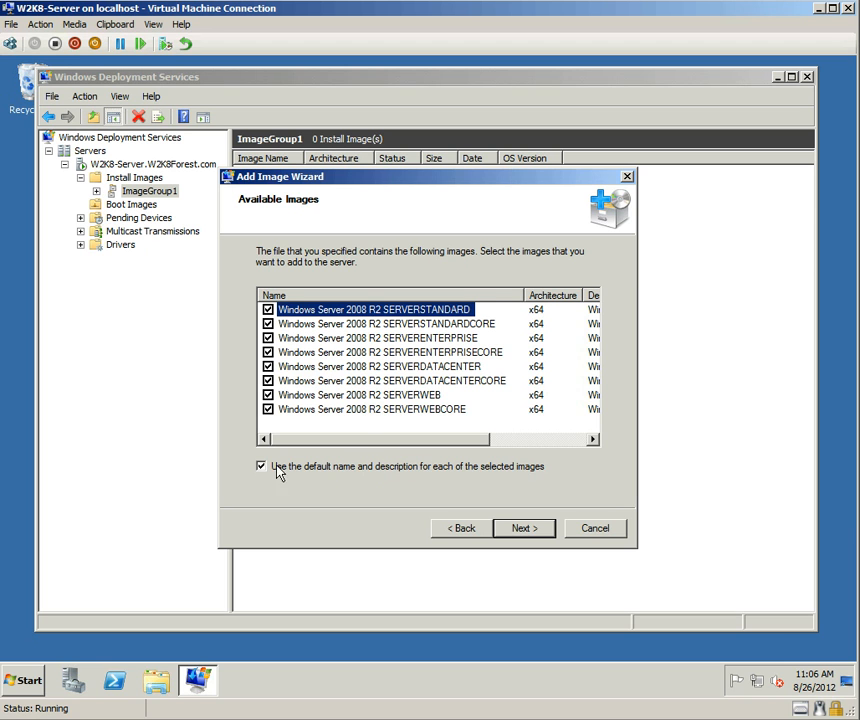
pyautogui.click(268, 310)
pyautogui.click(268, 324)
pyautogui.click(268, 338)
pyautogui.click(268, 352)
pyautogui.click(268, 366)
pyautogui.click(268, 395)
pyautogui.click(268, 409)
pyautogui.click(268, 381)
pyautogui.click(268, 310)
pyautogui.click(268, 338)
pyautogui.click(526, 529)
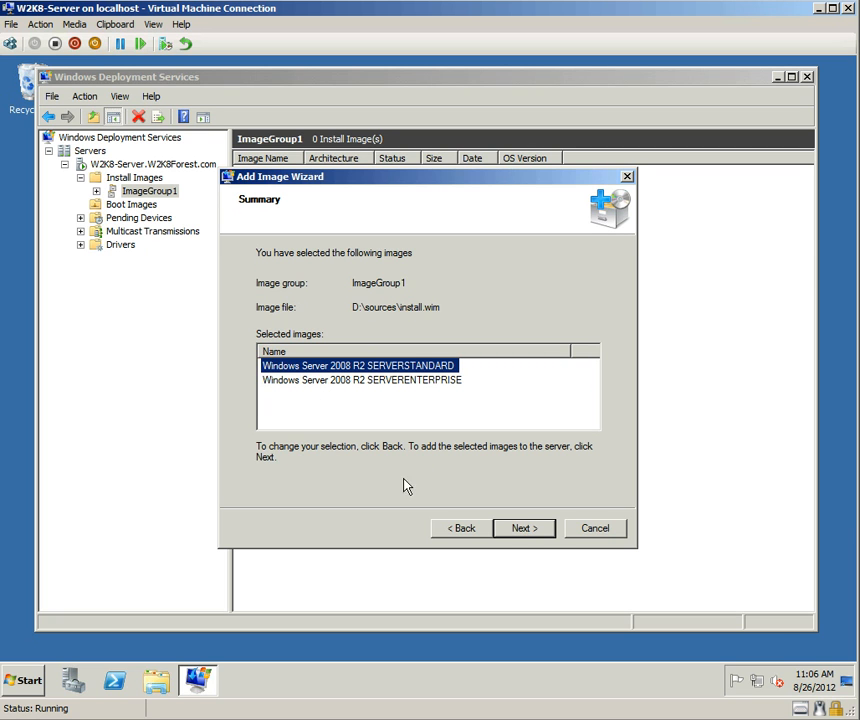
pyautogui.click(538, 538)
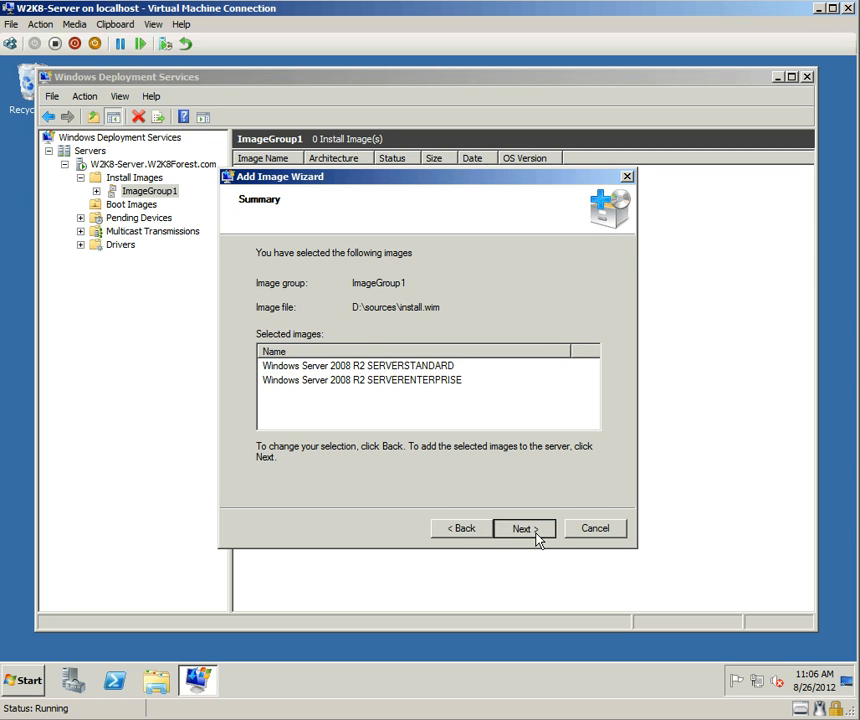